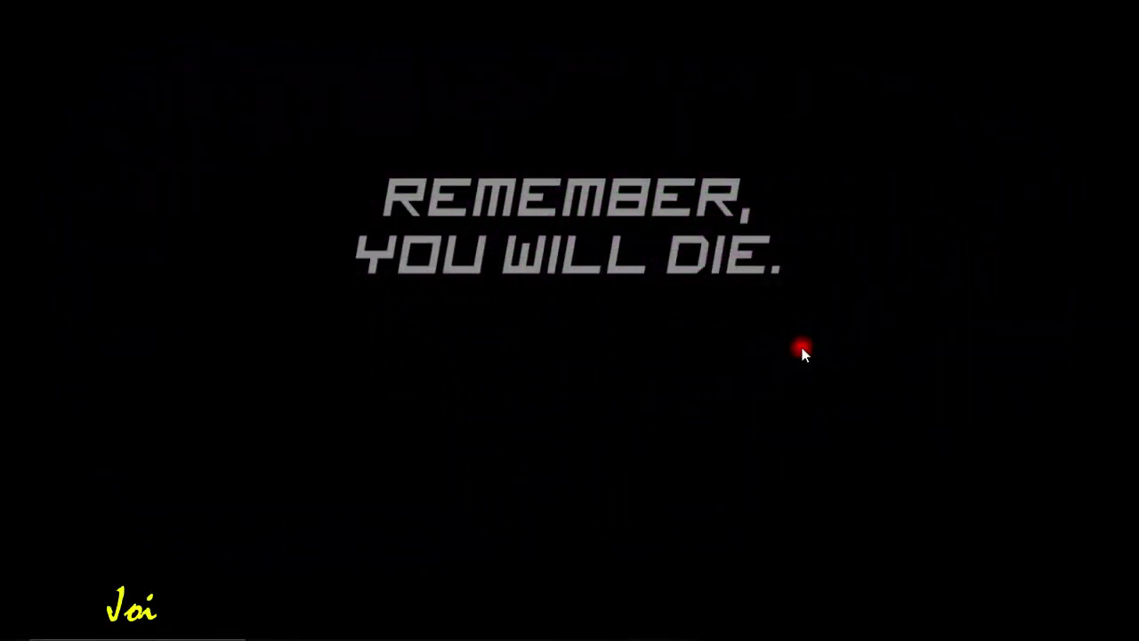
# - Refresh the desktop twice, then launch PowerPoint with the powerpnt command from Run
pyautogui.rightClick(663, 101)
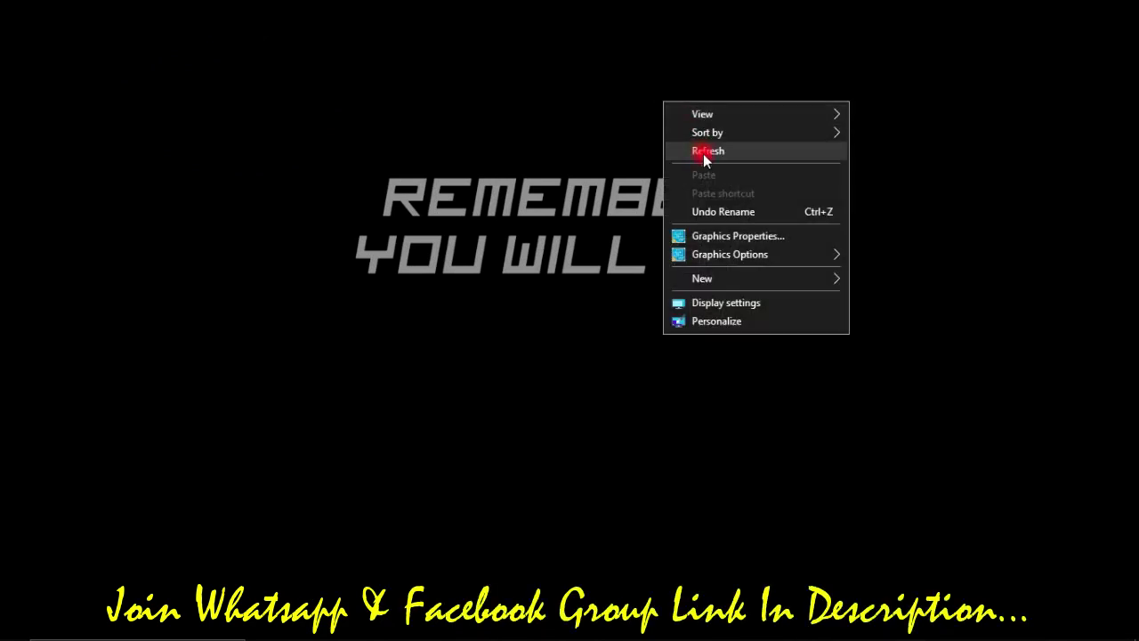
pyautogui.click(703, 154)
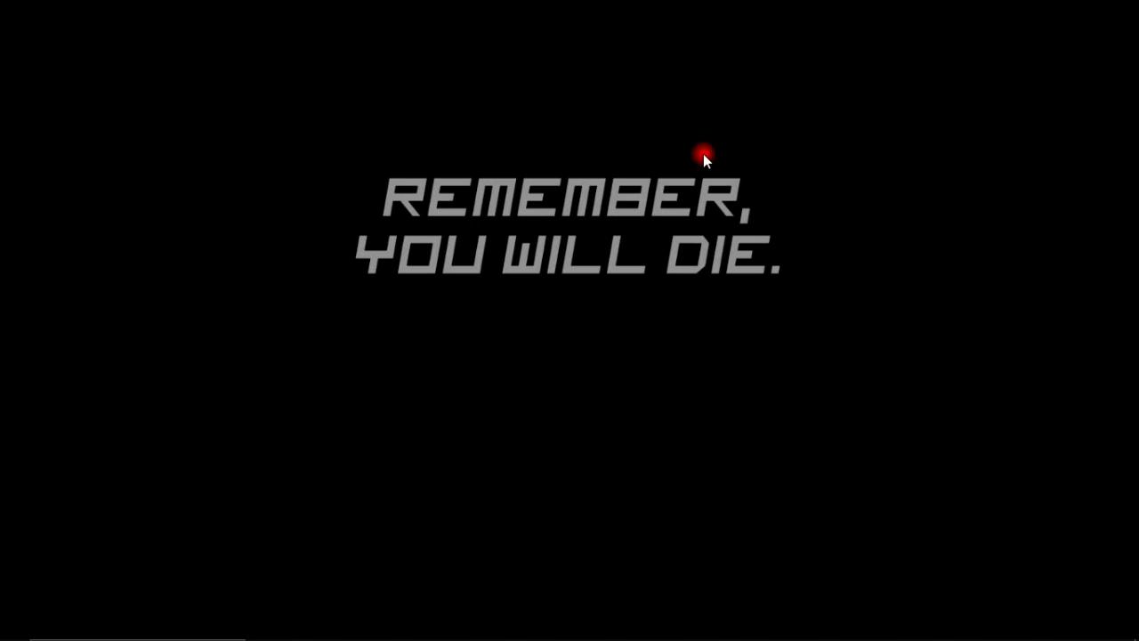
pyautogui.rightClick(596, 98)
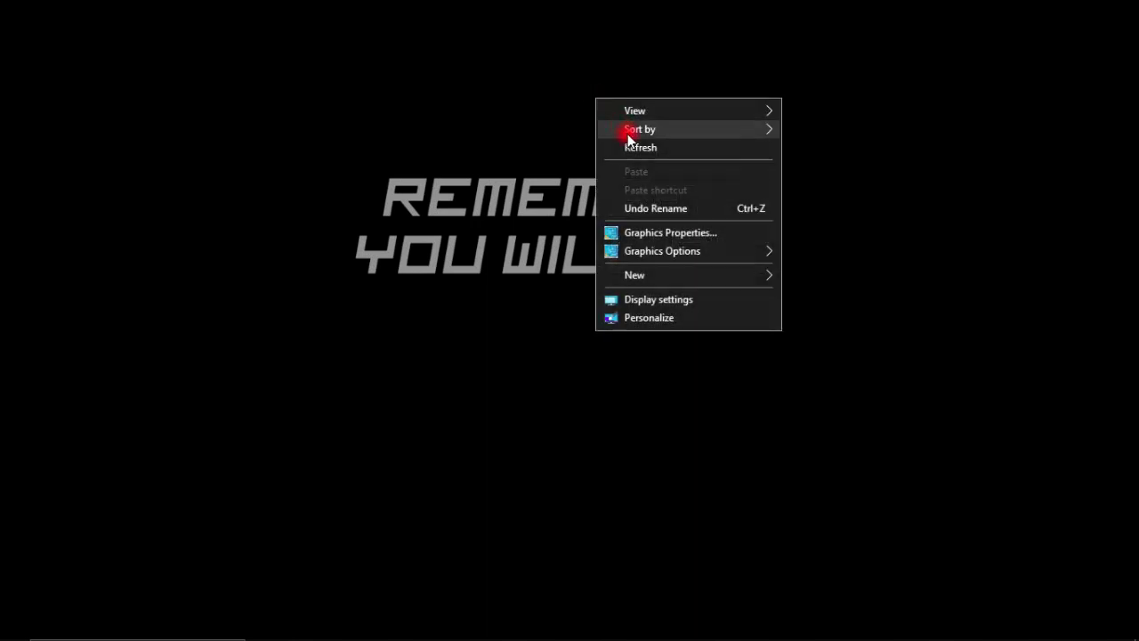
pyautogui.click(632, 143)
pyautogui.press('super+r')
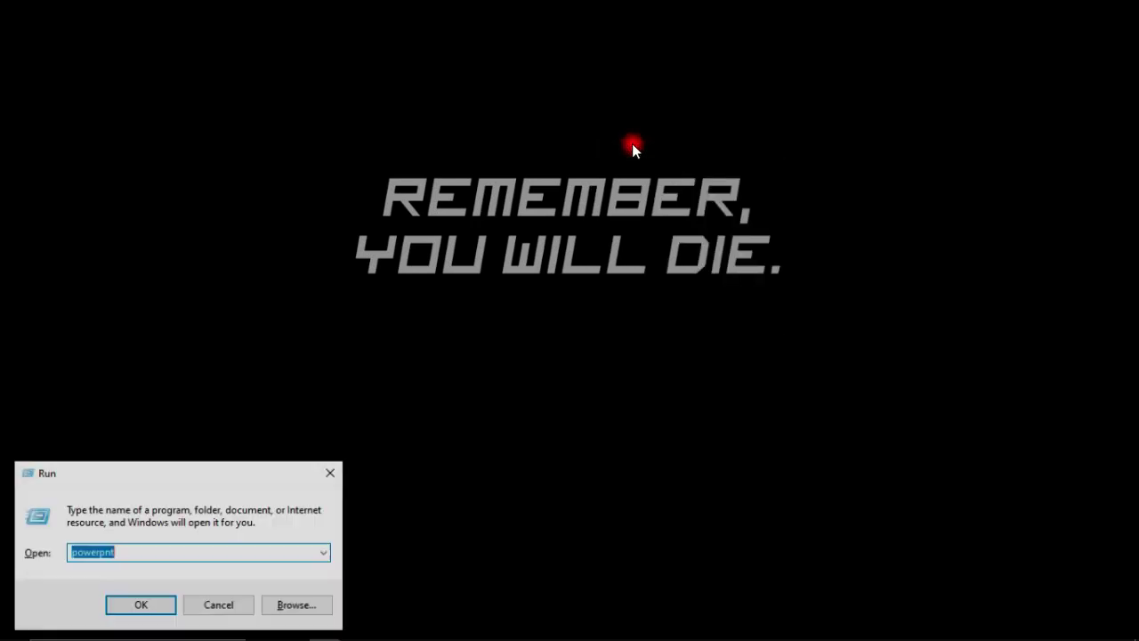
pyautogui.press('Return')
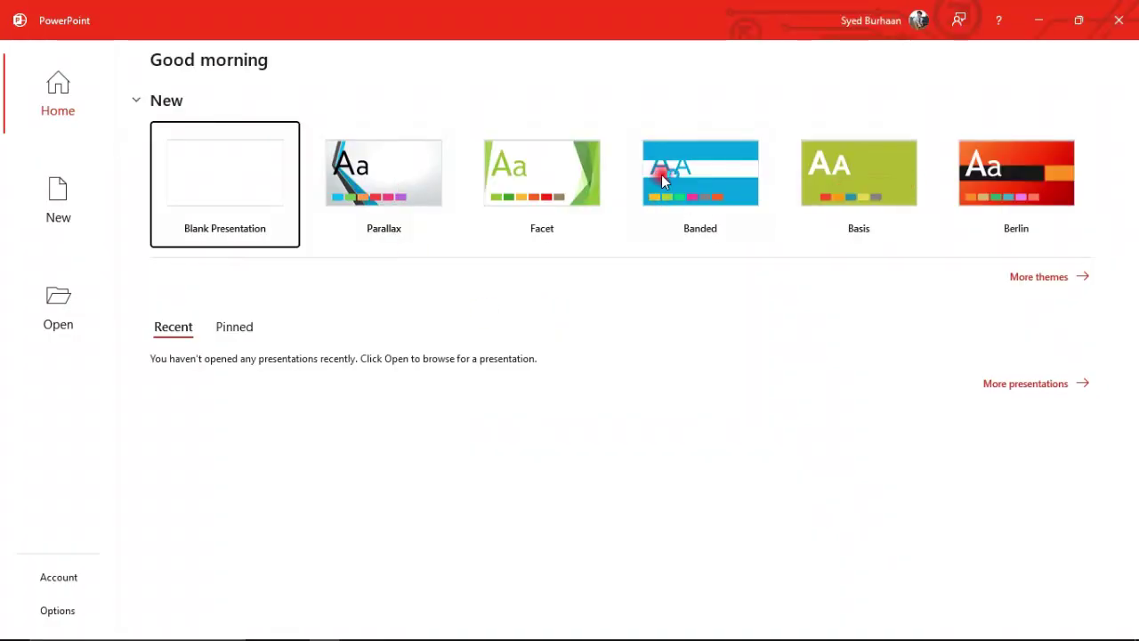
# - Pick the Berlin design, choose its green colour variant, and create the presentation
pyautogui.click(1030, 174)
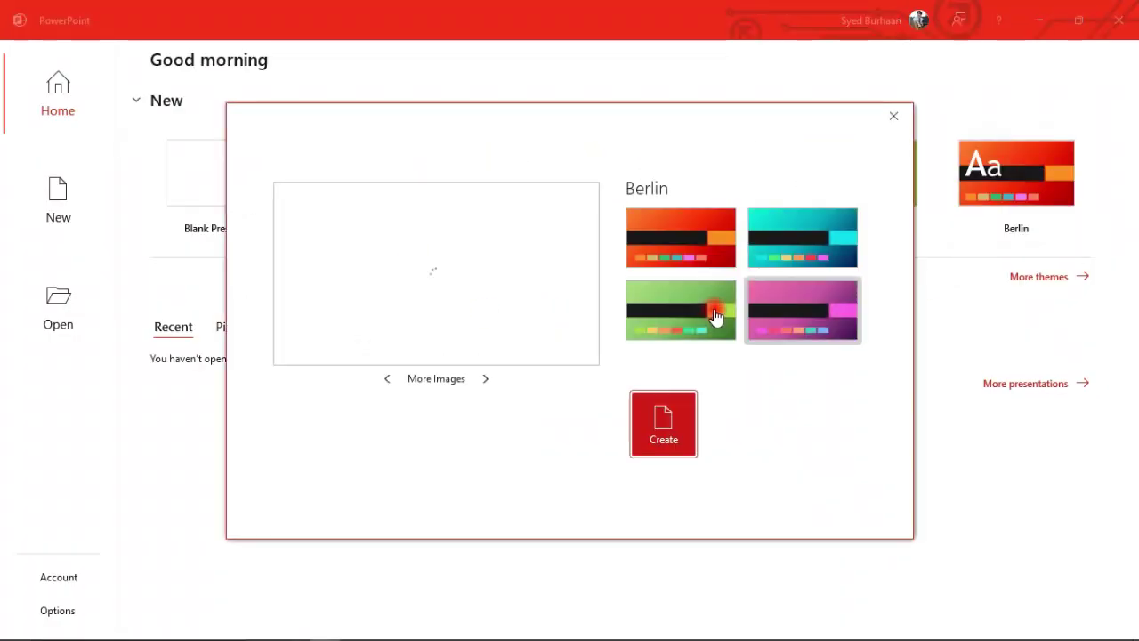
pyautogui.click(722, 295)
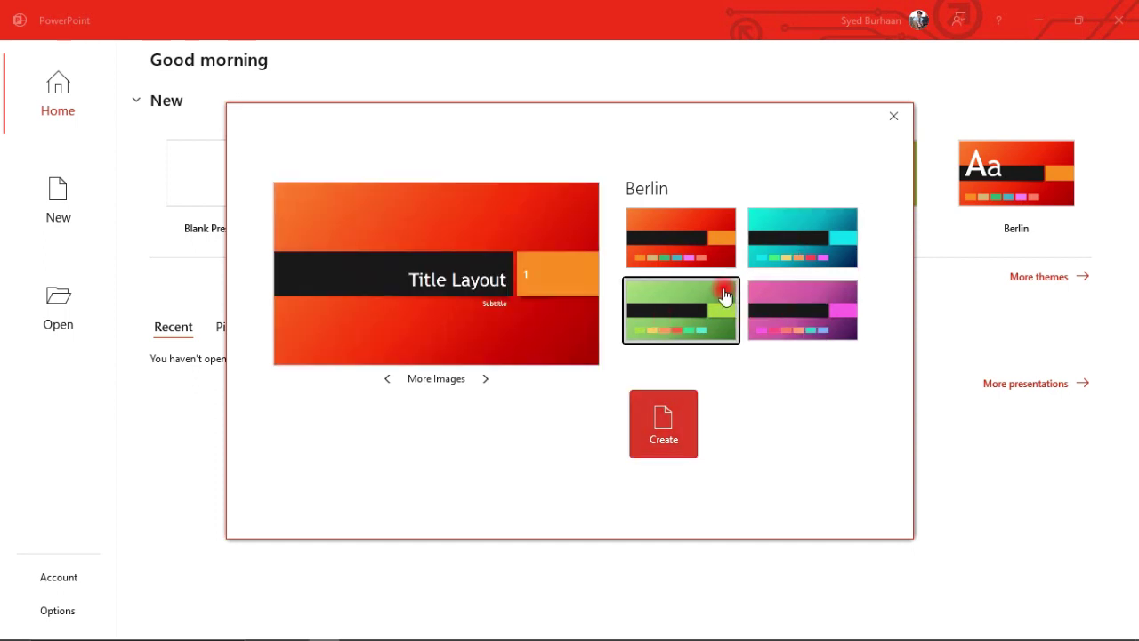
pyautogui.click(663, 438)
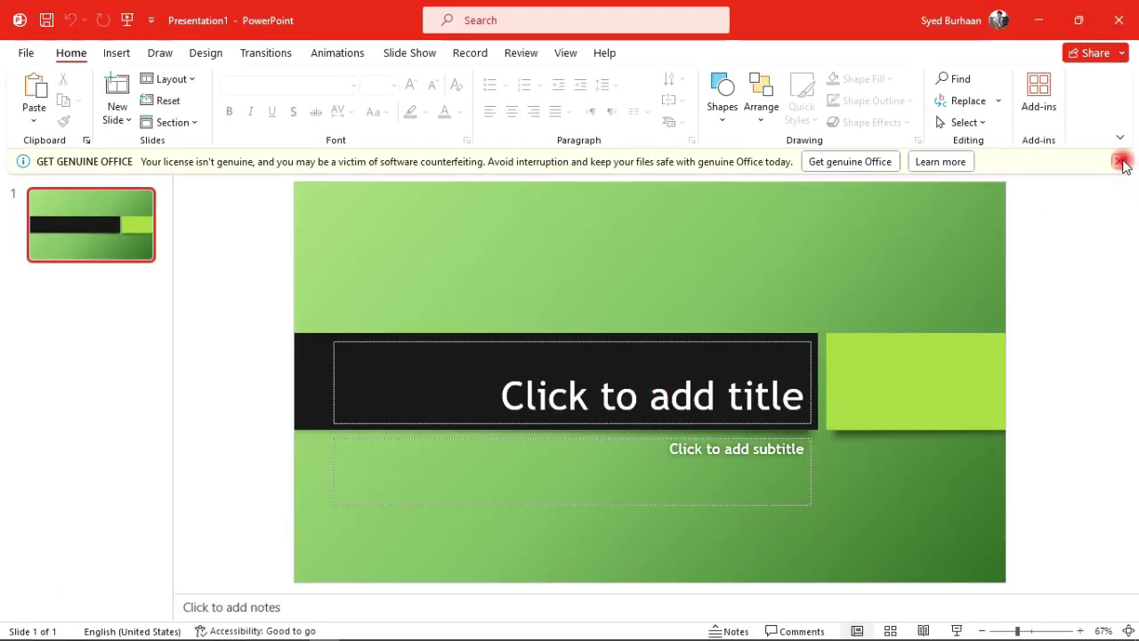
# - Dismiss the GET GENUINE OFFICE bar and leave the title placeholder unedited
pyautogui.click(1119, 161)
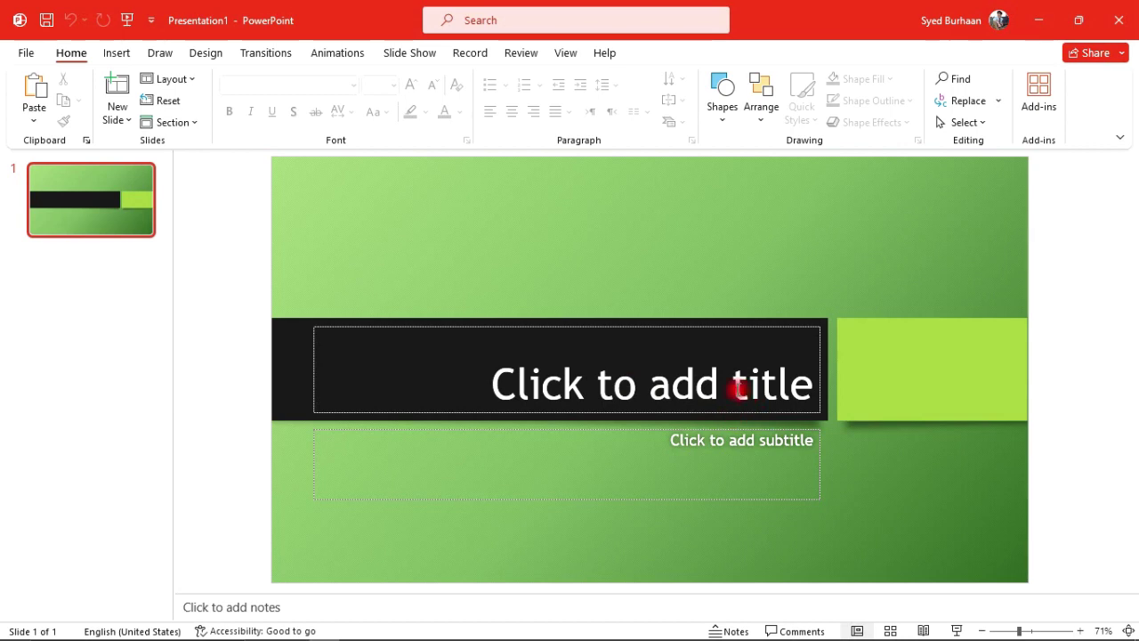
pyautogui.click(738, 389)
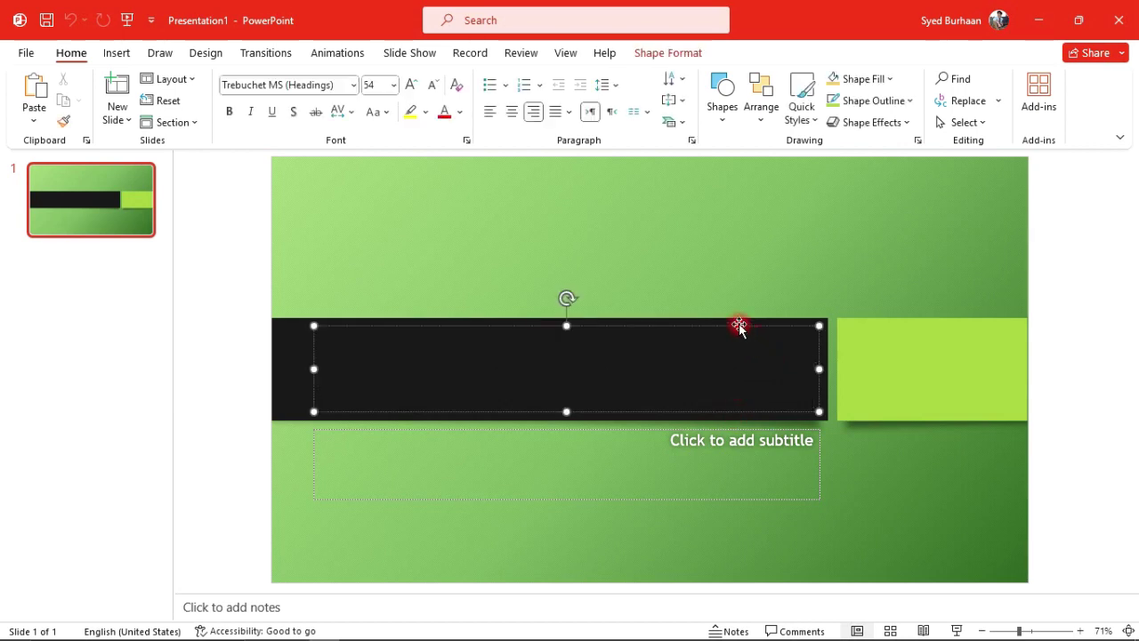
pyautogui.click(657, 253)
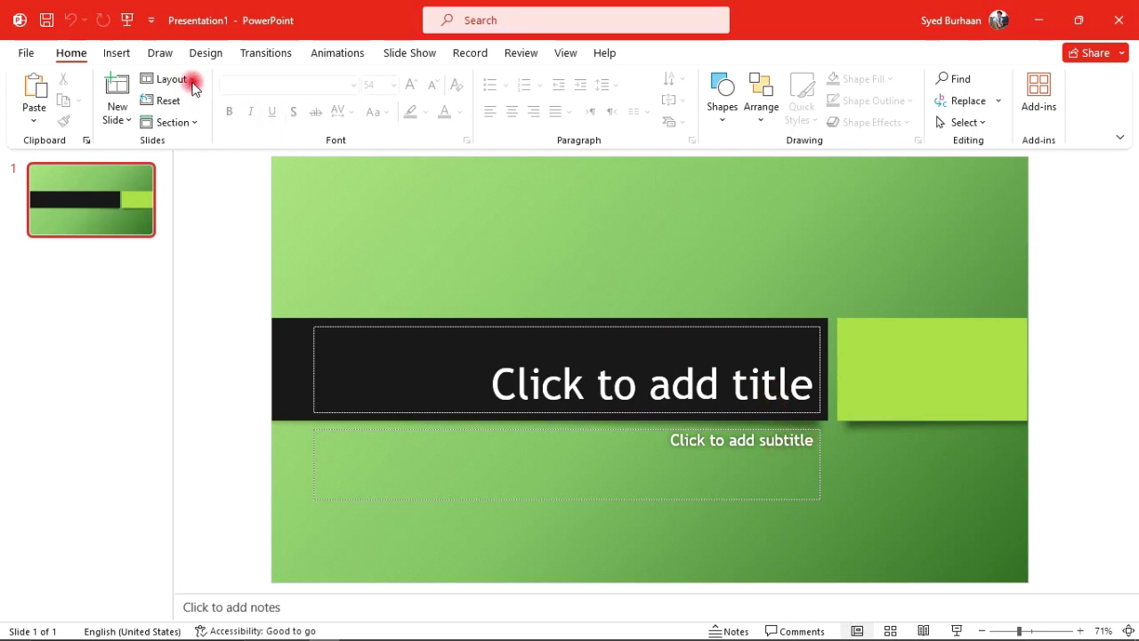
# - Open the Insert tab's Equation gallery and browse from Area of Circle to Trig Identity 2
pyautogui.click(117, 53)
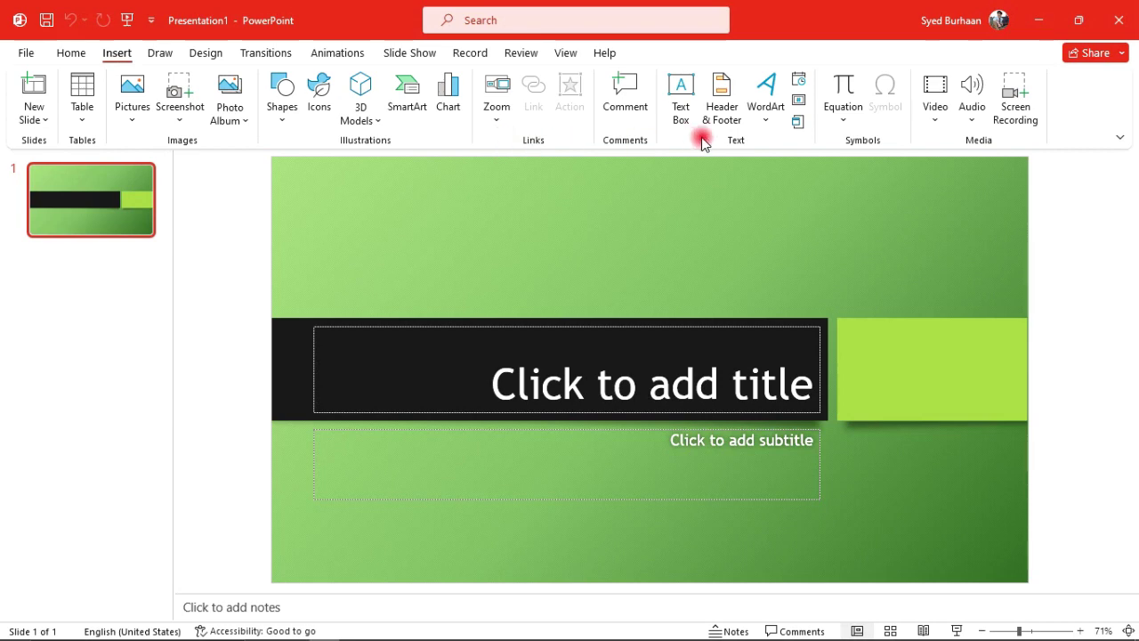
pyautogui.click(844, 123)
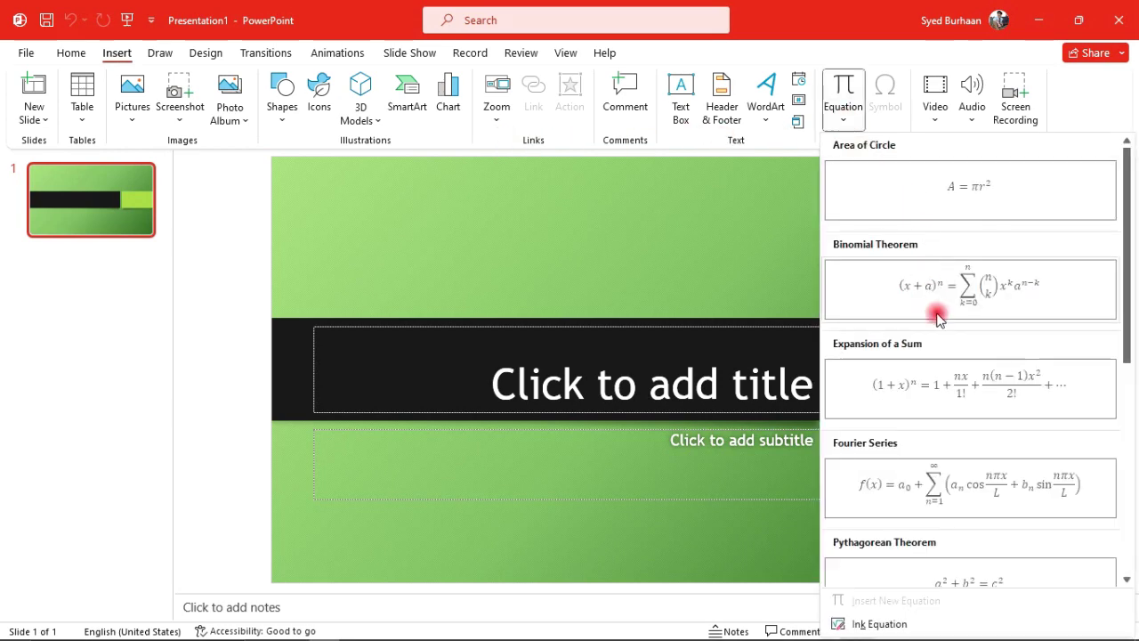
pyautogui.scroll(-5, 937, 319)
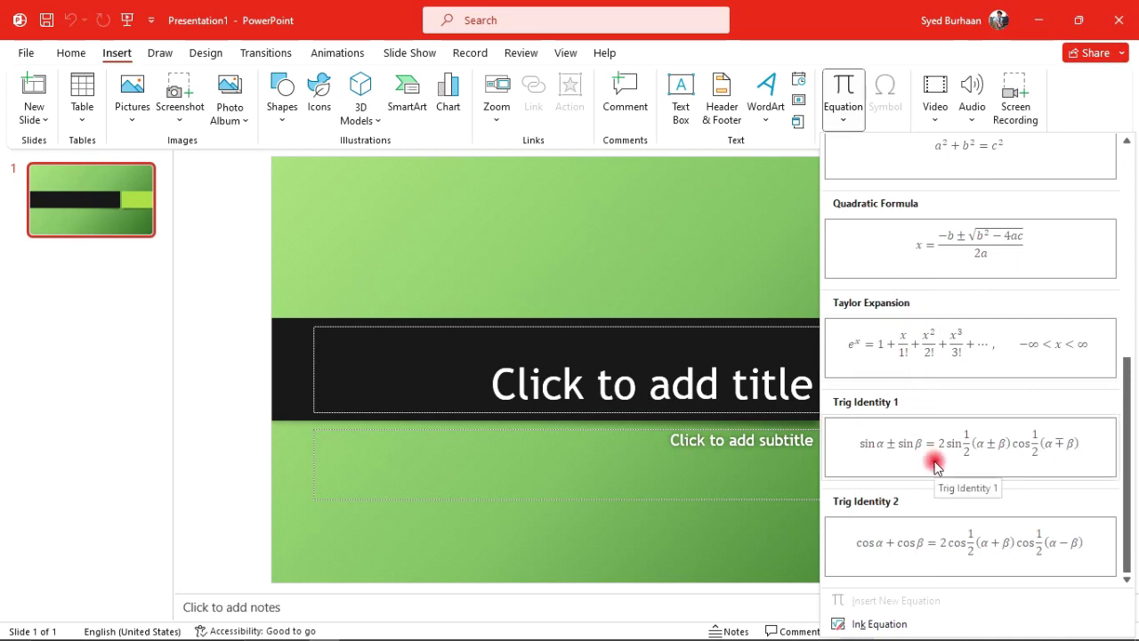
pyautogui.scroll(5, 935, 465)
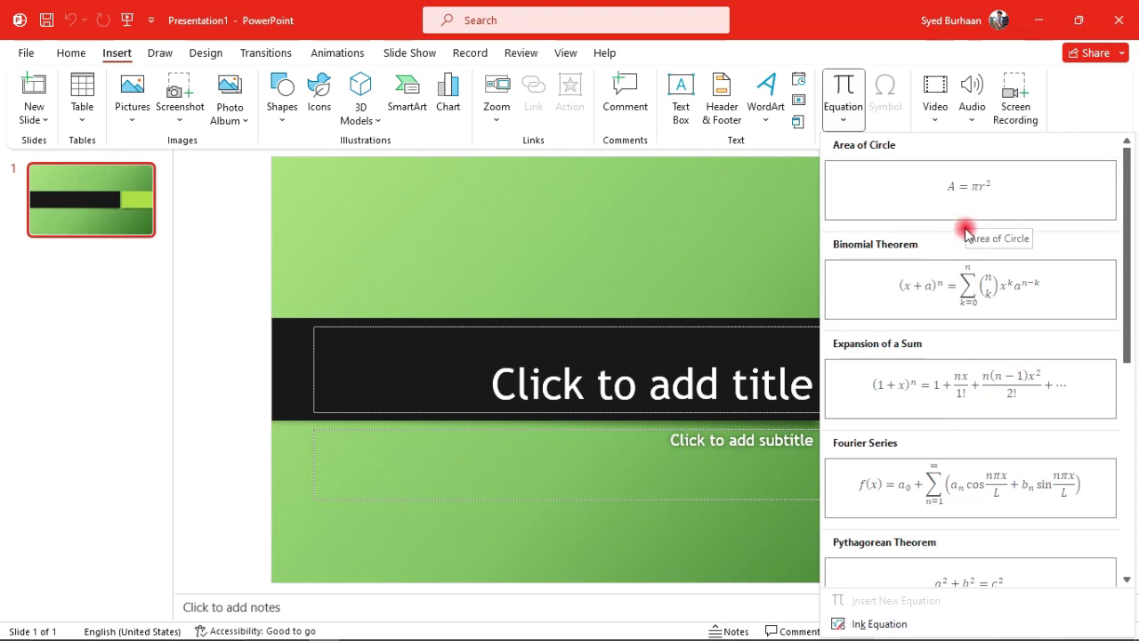
pyautogui.scroll(-5, 967, 398)
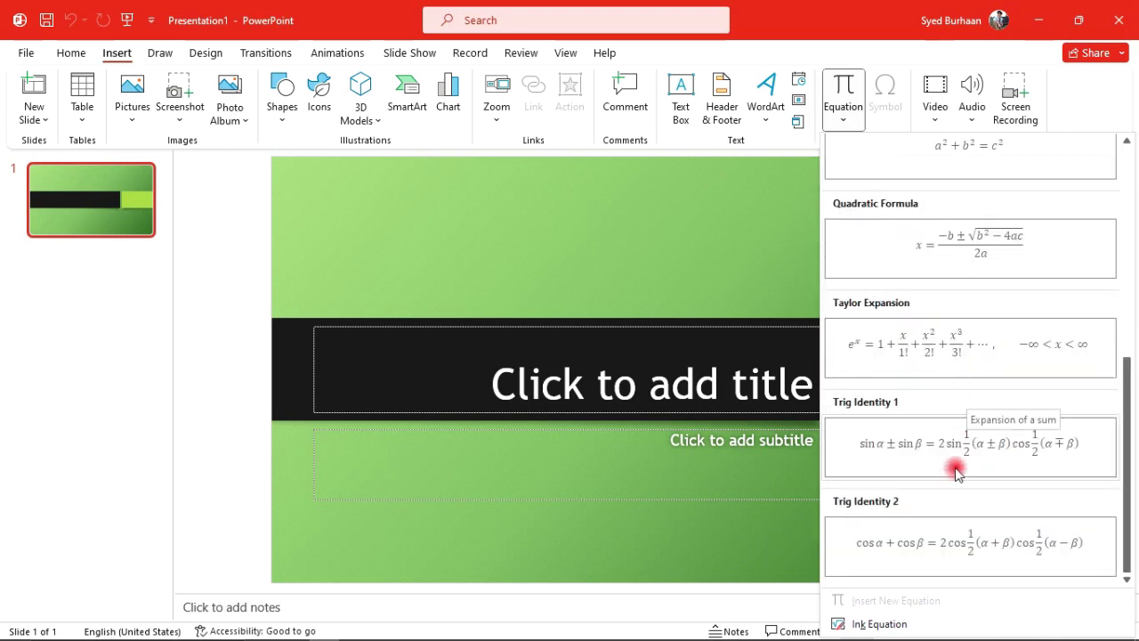
pyautogui.scroll(5, 919, 267)
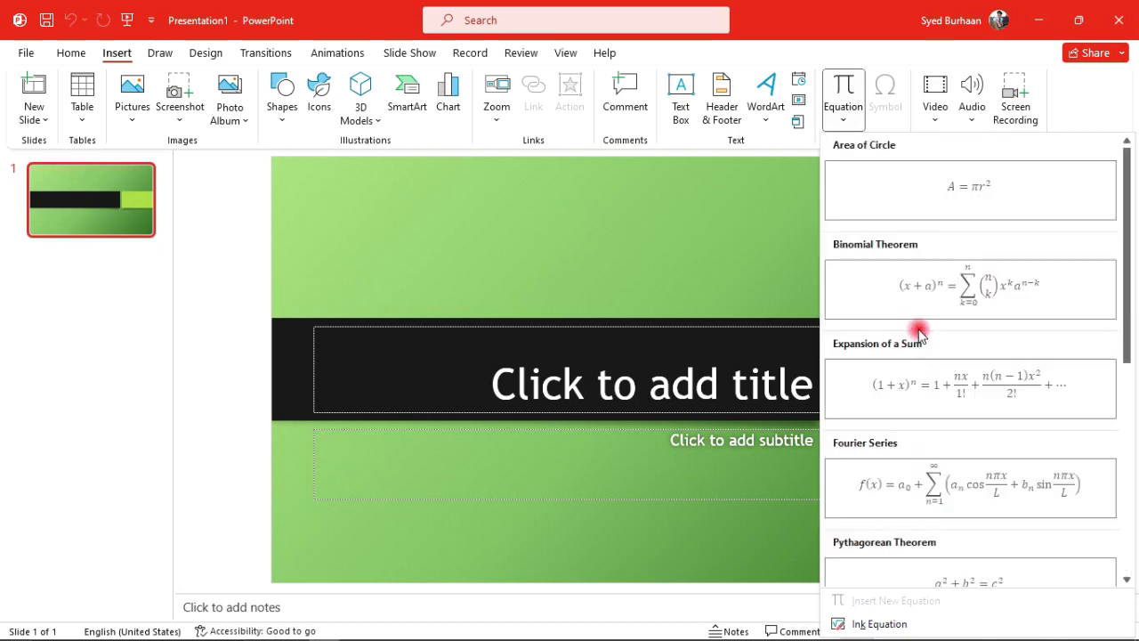
pyautogui.scroll(-5, 920, 327)
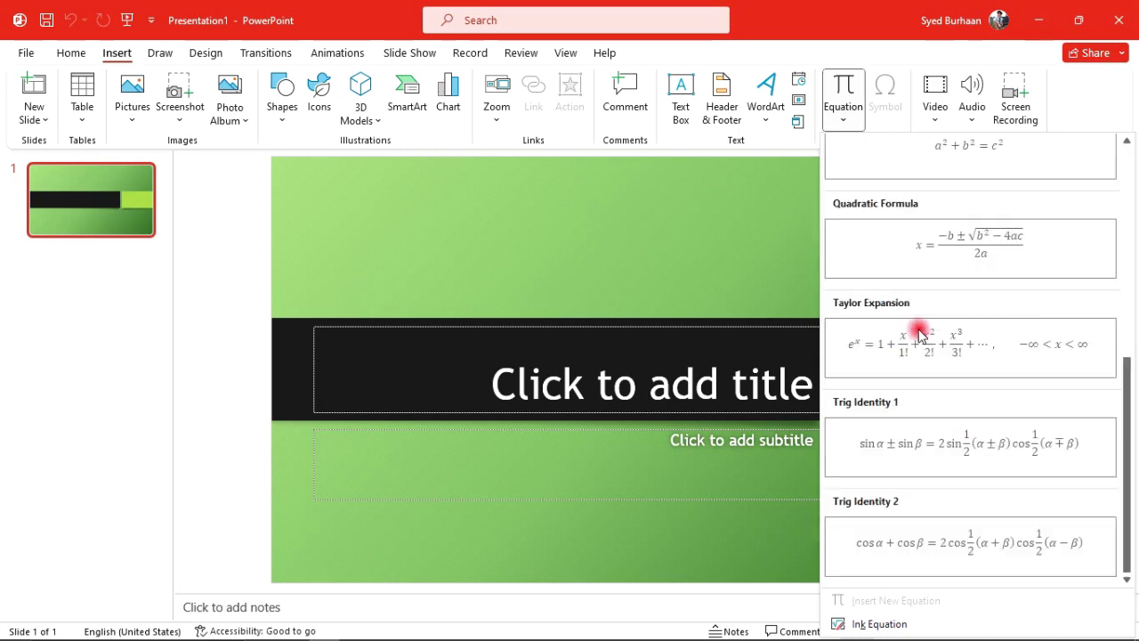
# - Start an ink equation, write 2, and erase the following strokes misread as π
pyautogui.click(868, 624)
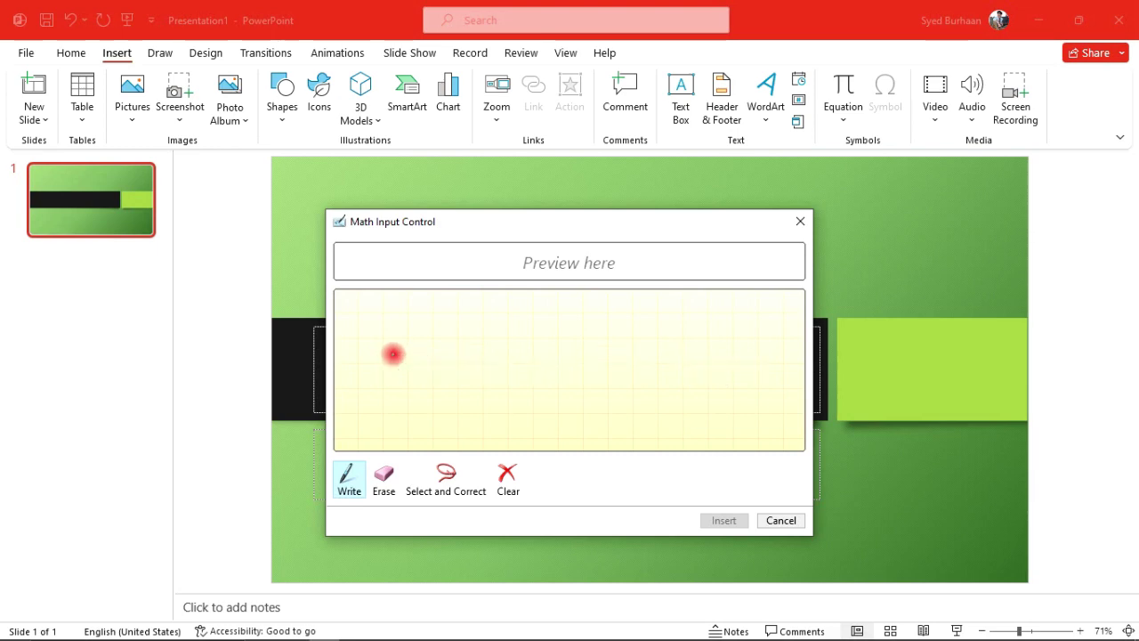
pyautogui.moveTo(392, 355); pyautogui.dragTo(445, 405)
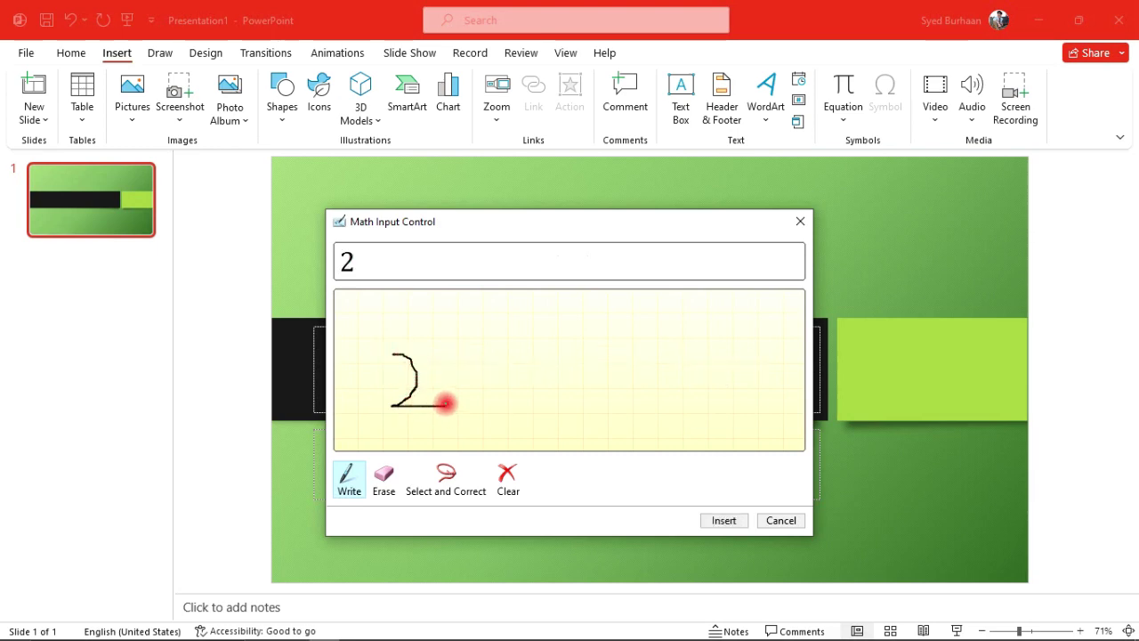
pyautogui.moveTo(451, 368)
pyautogui.mouseDown()
pyautogui.moveTo(453, 401)
pyautogui.moveTo(468, 374)
pyautogui.moveTo(481, 407)
pyautogui.mouseUp()
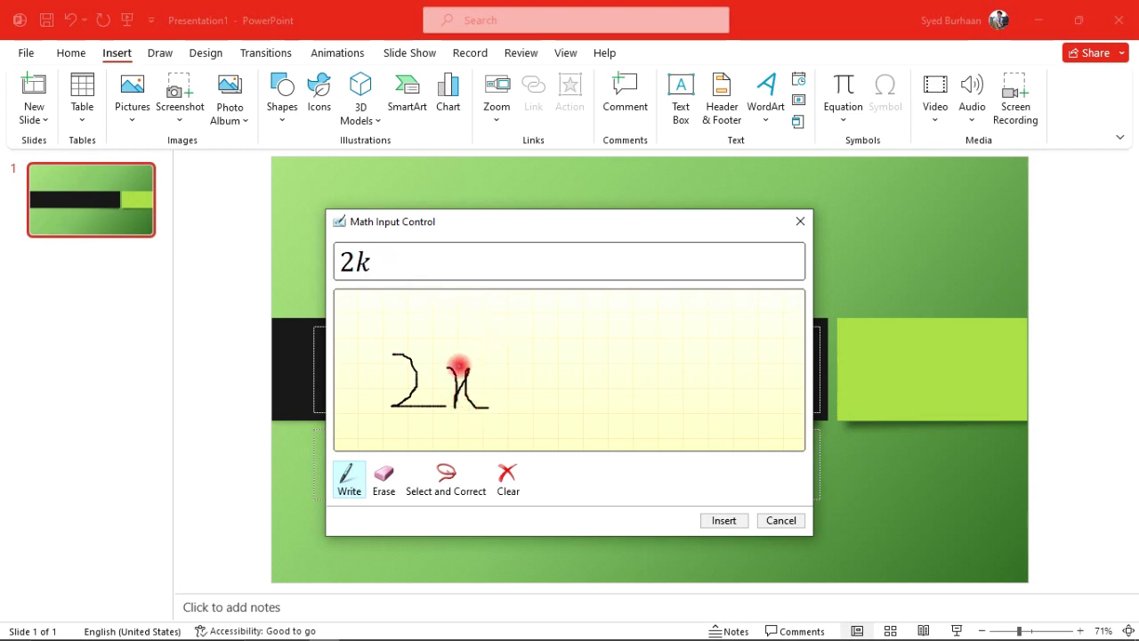
pyautogui.moveTo(435, 355); pyautogui.dragTo(459, 382)
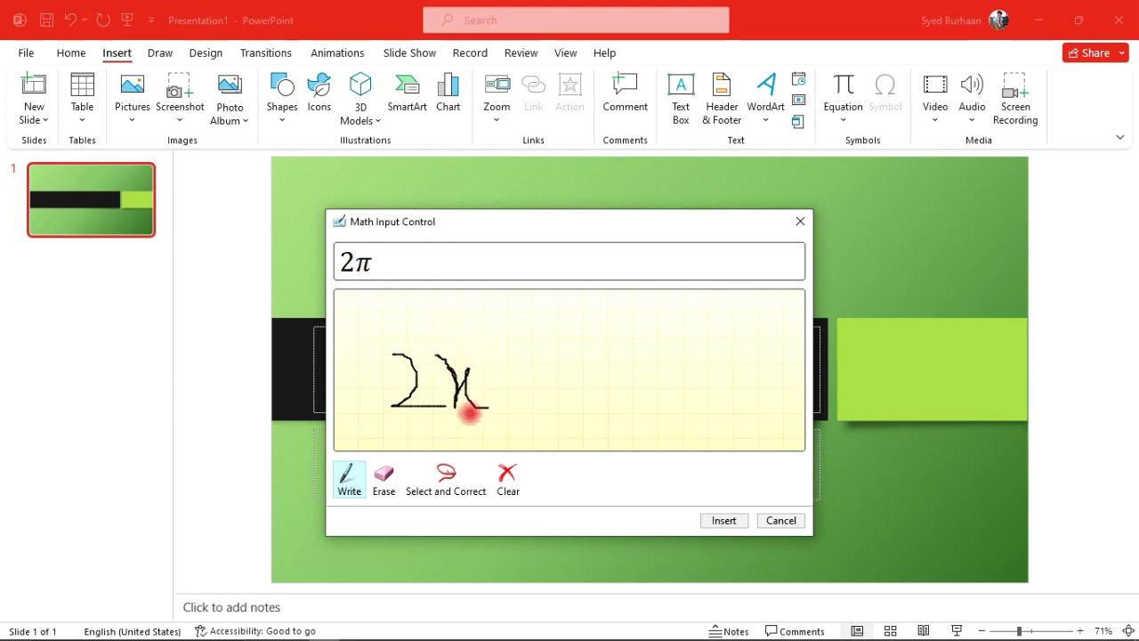
pyautogui.click(385, 487)
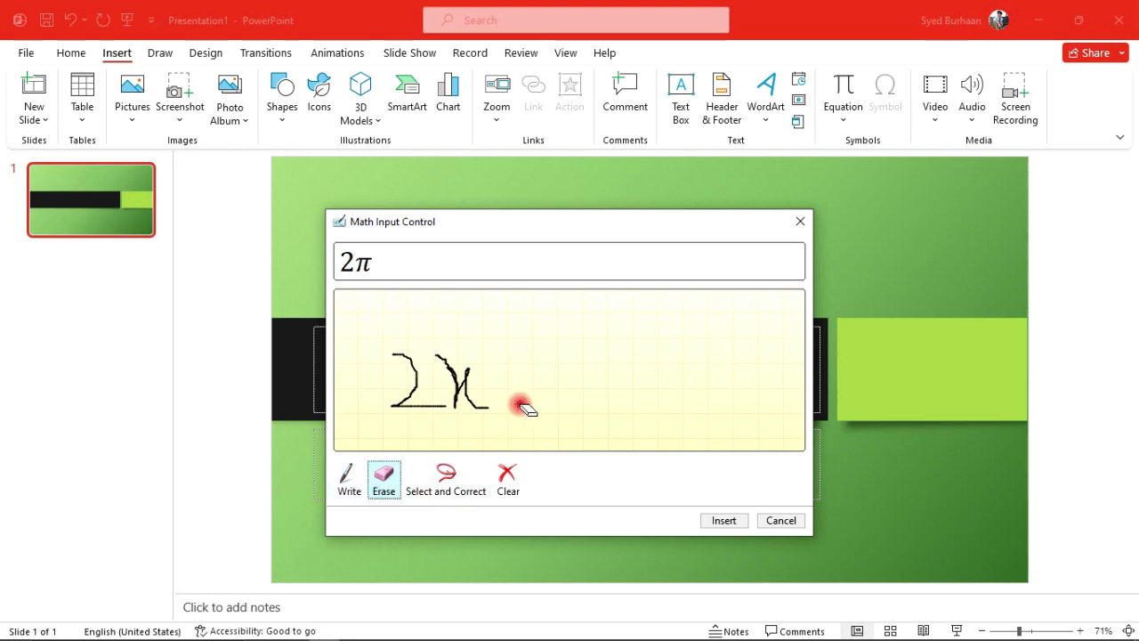
pyautogui.moveTo(464, 384); pyautogui.dragTo(473, 400)
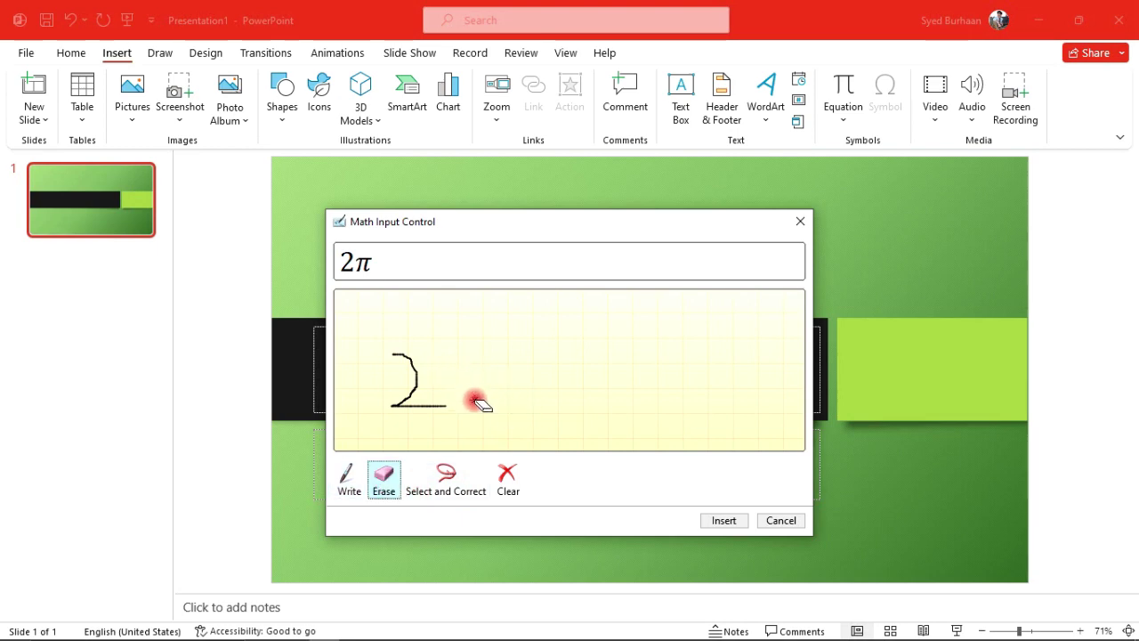
# - Erase a misread Λ, then write x and a superscript 2 after the 2
pyautogui.click(343, 485)
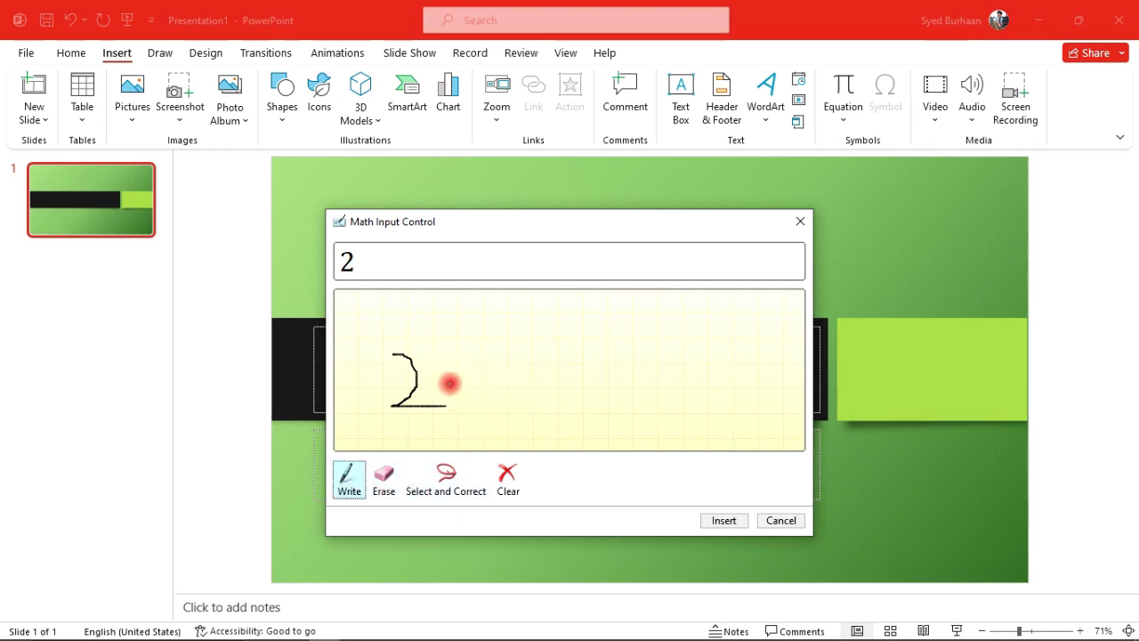
pyautogui.moveTo(450, 379)
pyautogui.mouseDown()
pyautogui.moveTo(448, 408)
pyautogui.moveTo(458, 374)
pyautogui.moveTo(487, 411)
pyautogui.mouseUp()
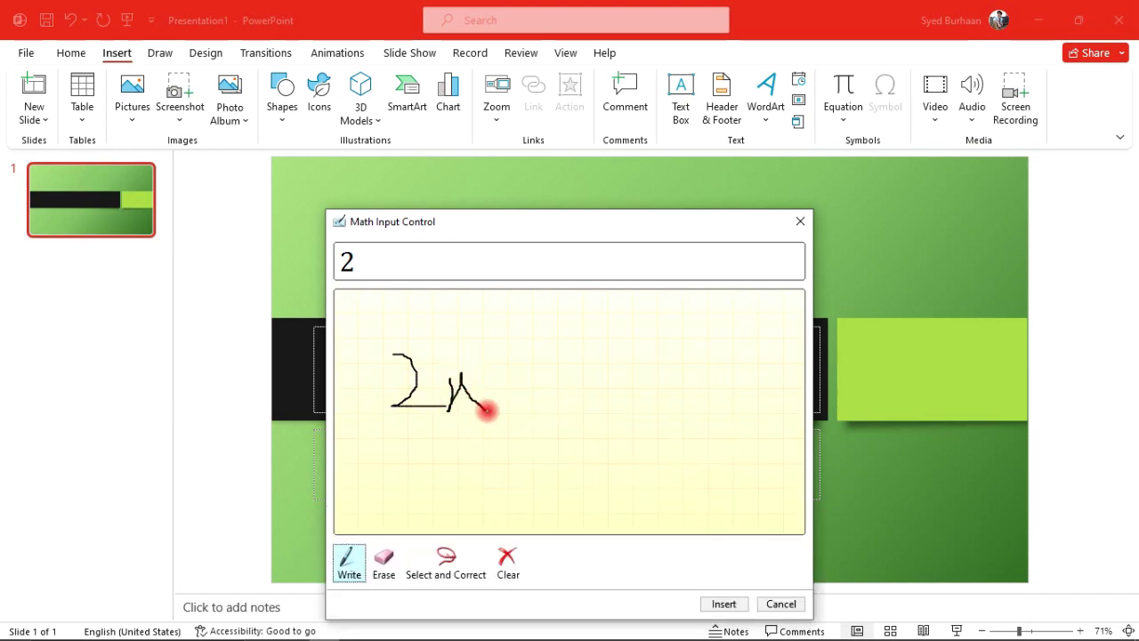
pyautogui.click(383, 562)
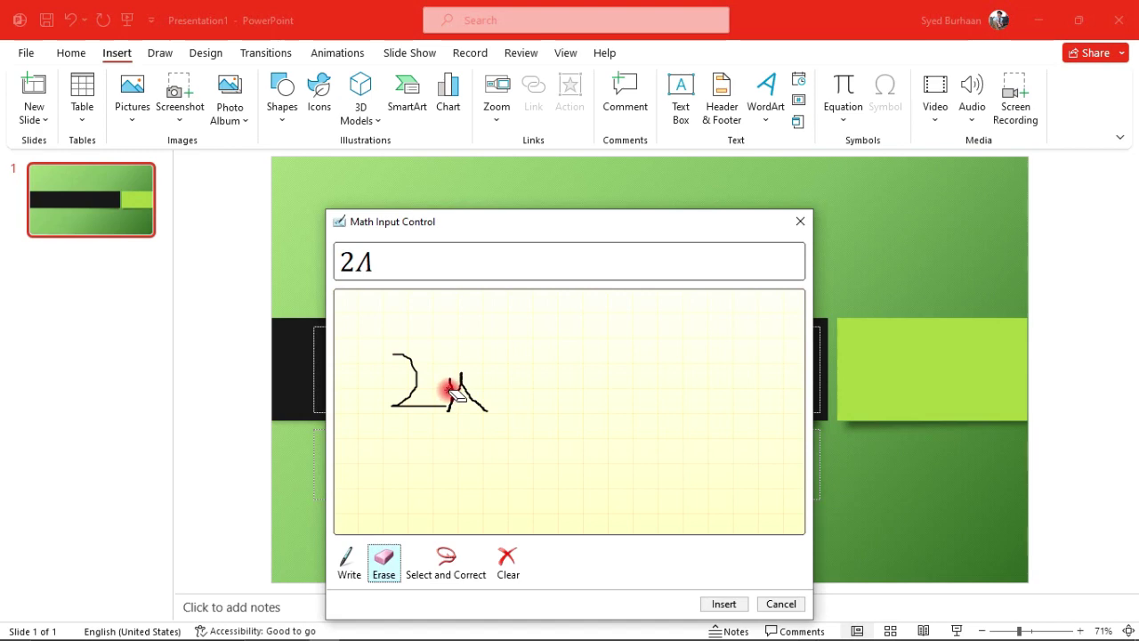
pyautogui.click(453, 392)
pyautogui.click(349, 561)
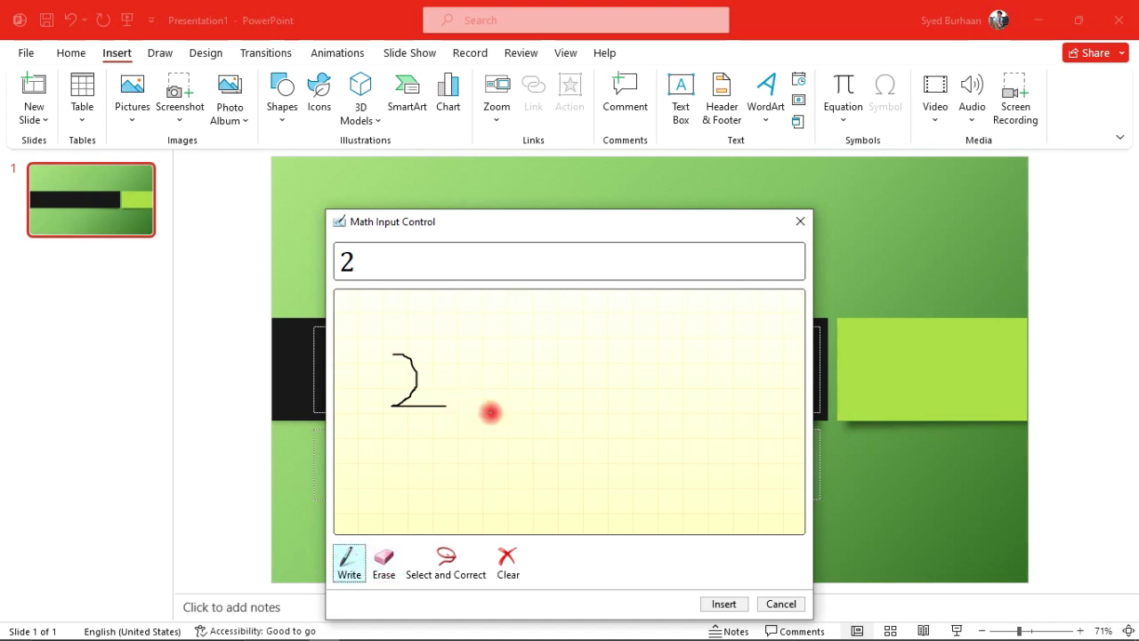
pyautogui.moveTo(452, 374); pyautogui.dragTo(483, 415)
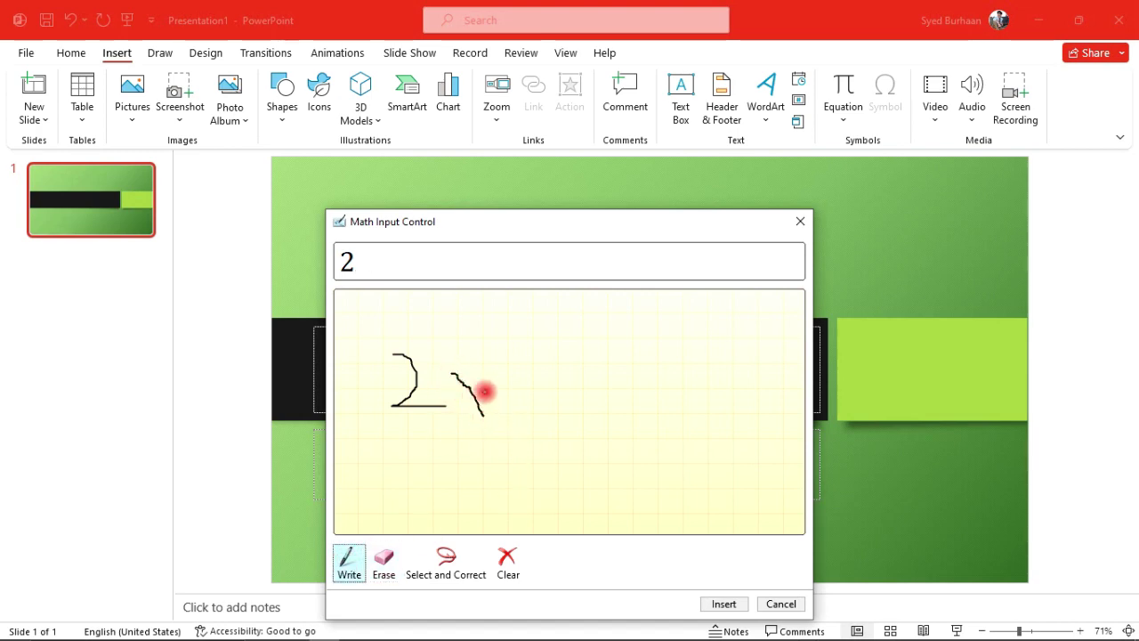
pyautogui.moveTo(488, 370); pyautogui.dragTo(438, 422)
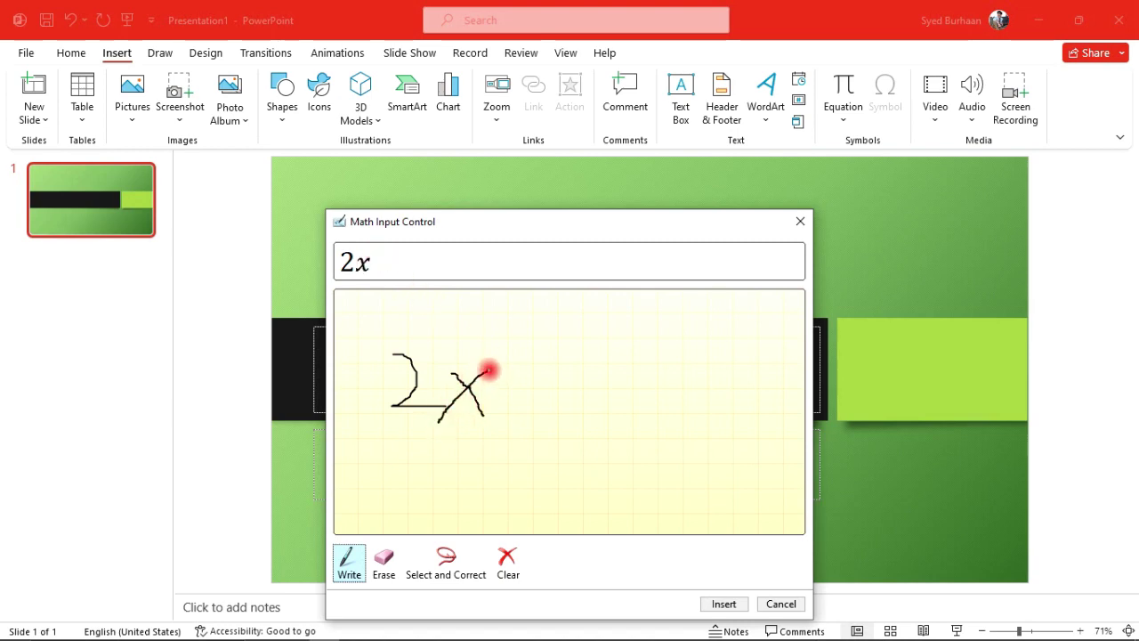
pyautogui.moveTo(487, 346); pyautogui.dragTo(509, 356)
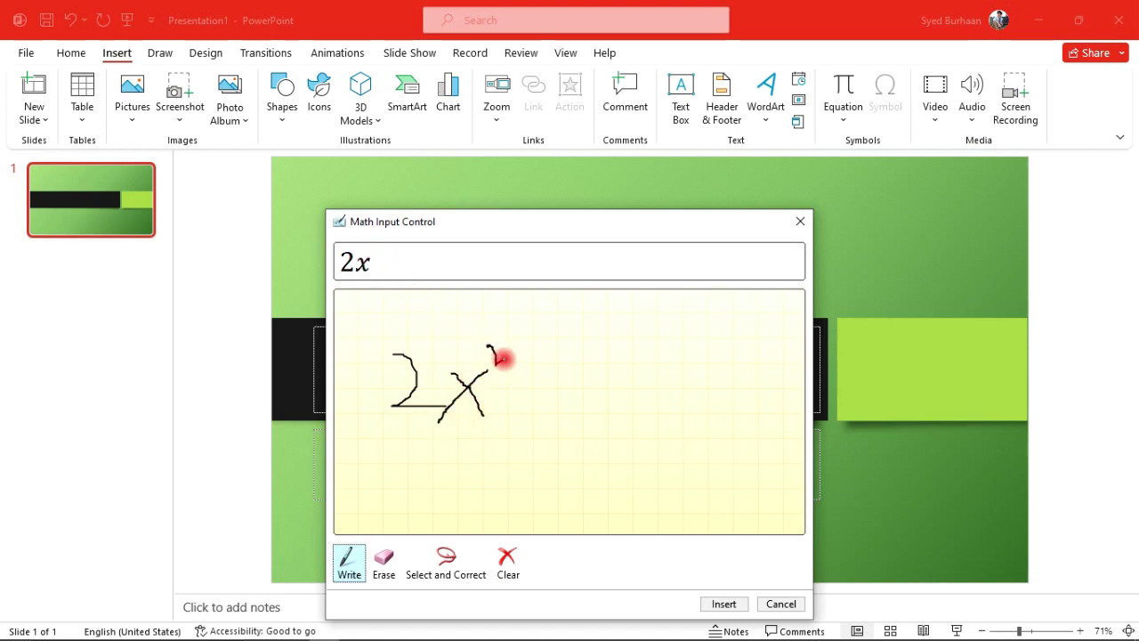
# - Insert 2x² on the slide, enlarge its font twice, and move it above the black title bar
pyautogui.click(725, 604)
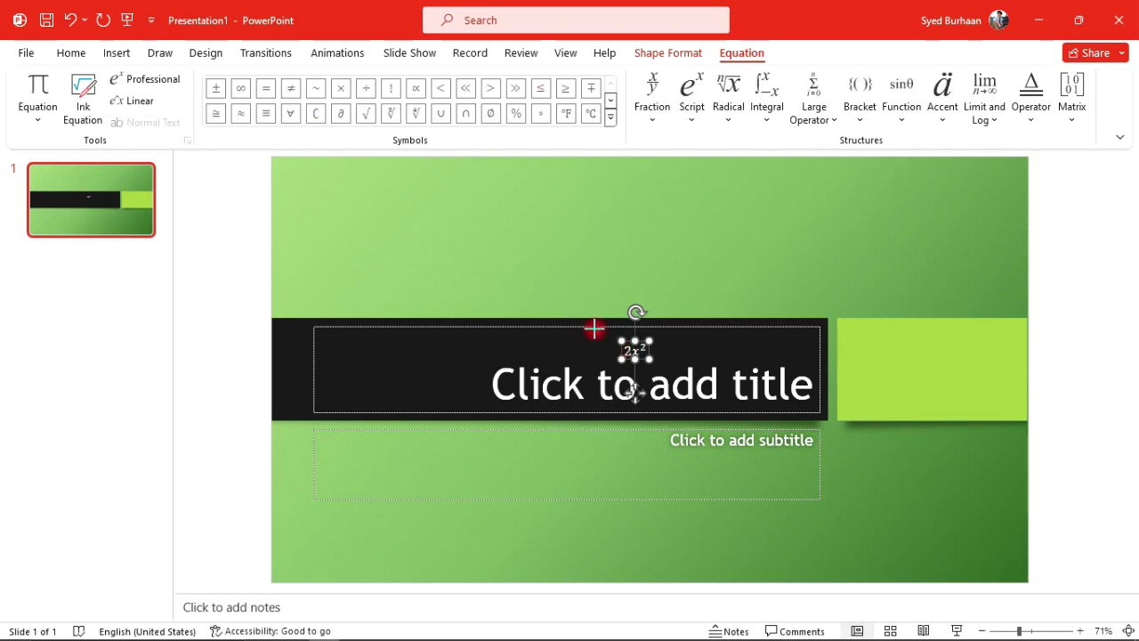
pyautogui.moveTo(621, 350); pyautogui.dragTo(626, 282)
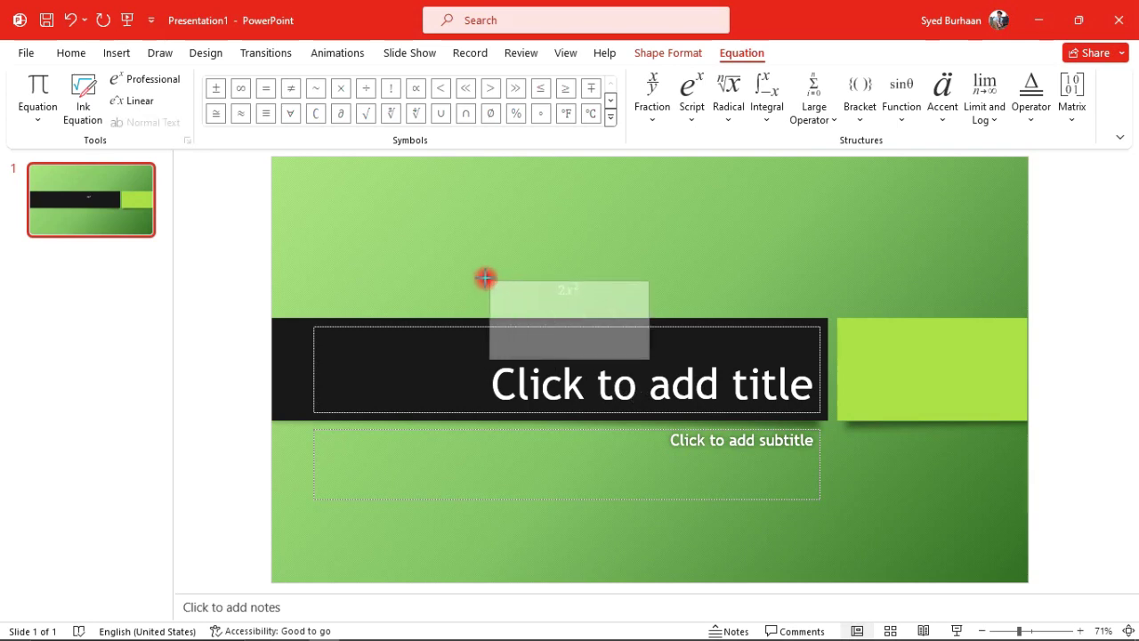
pyautogui.click(577, 281)
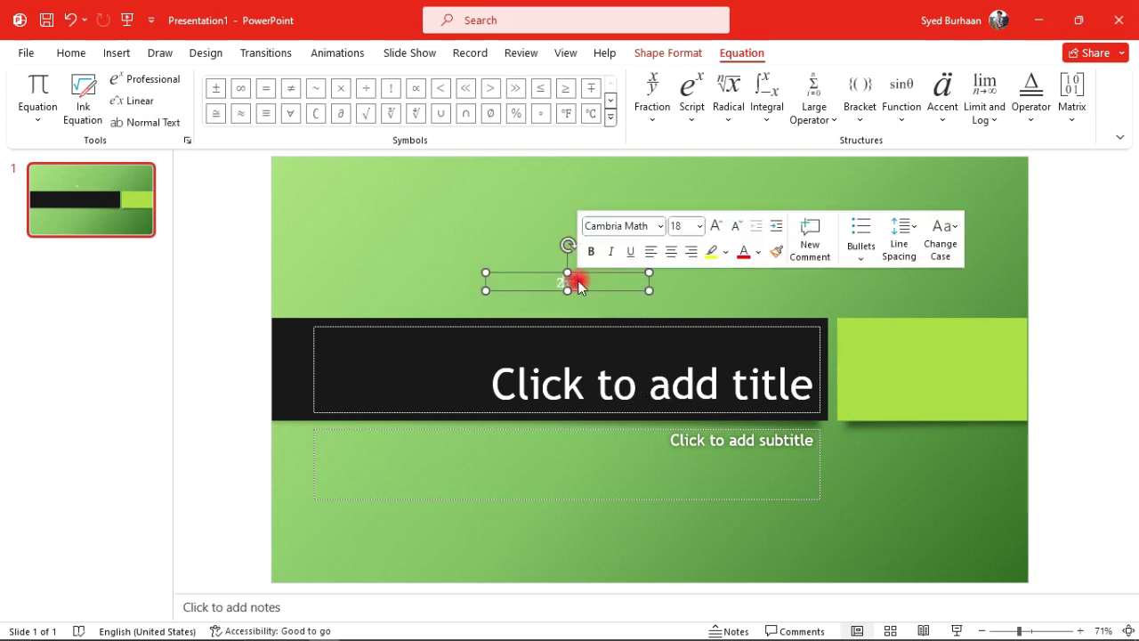
pyautogui.doubleClick(578, 284)
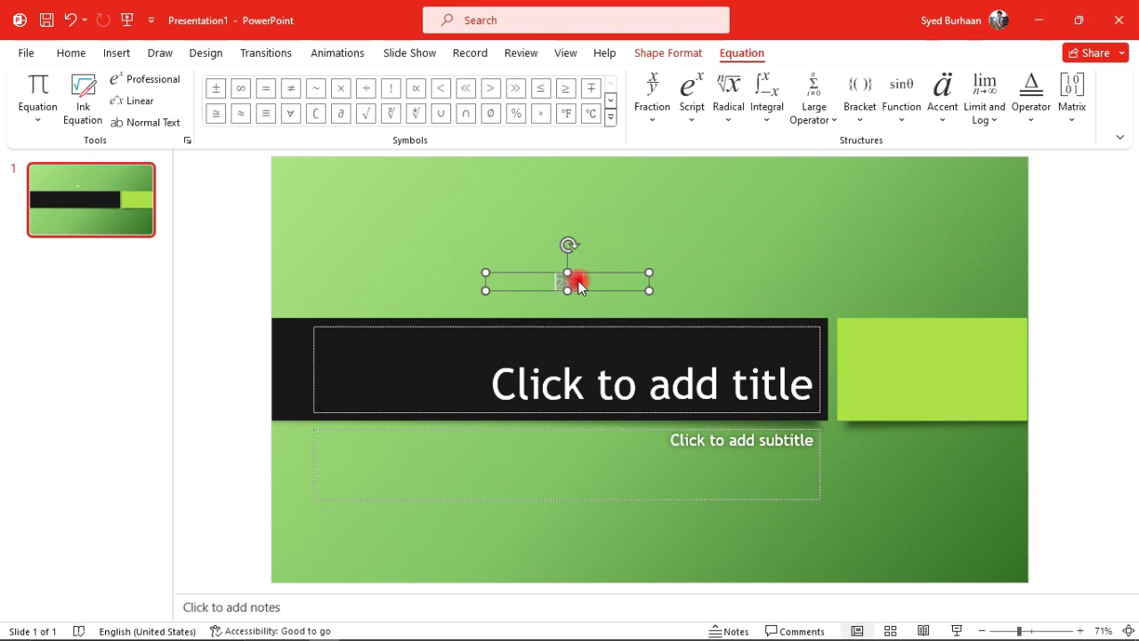
pyautogui.hotkey('ctrl', 'shift', '.')
pyautogui.hotkey('ctrl', 'shift', '.')
pyautogui.hotkey('ctrl', 'shift', '.')
pyautogui.hotkey('ctrl', 'shift', '.')
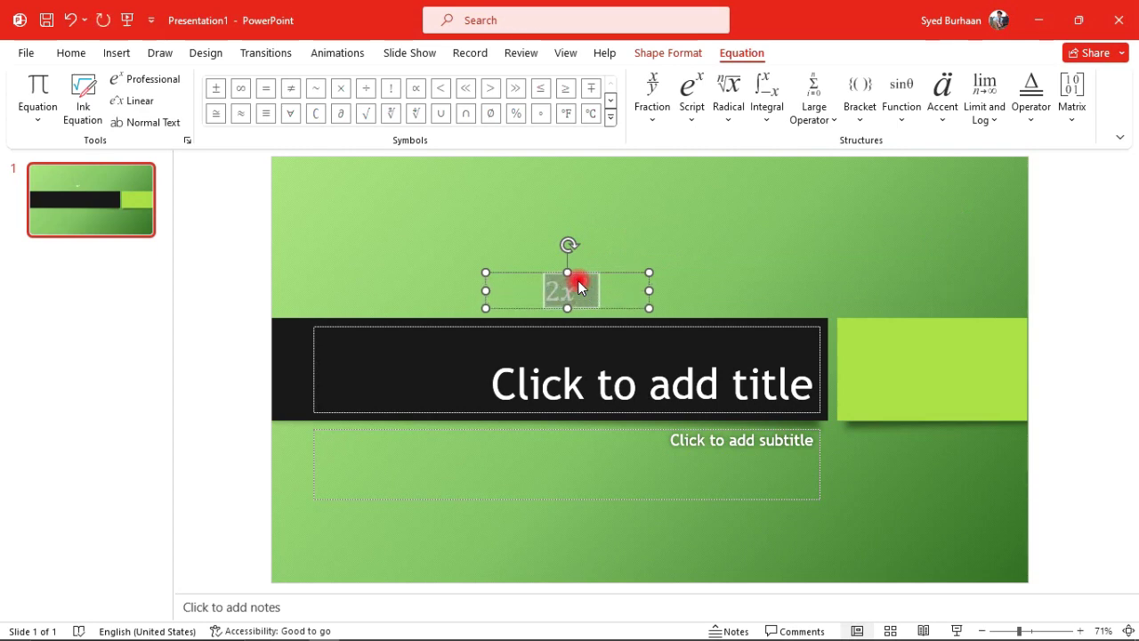
pyautogui.hotkey('ctrl', 'shift', '.')
pyautogui.hotkey('ctrl', 'shift', '.')
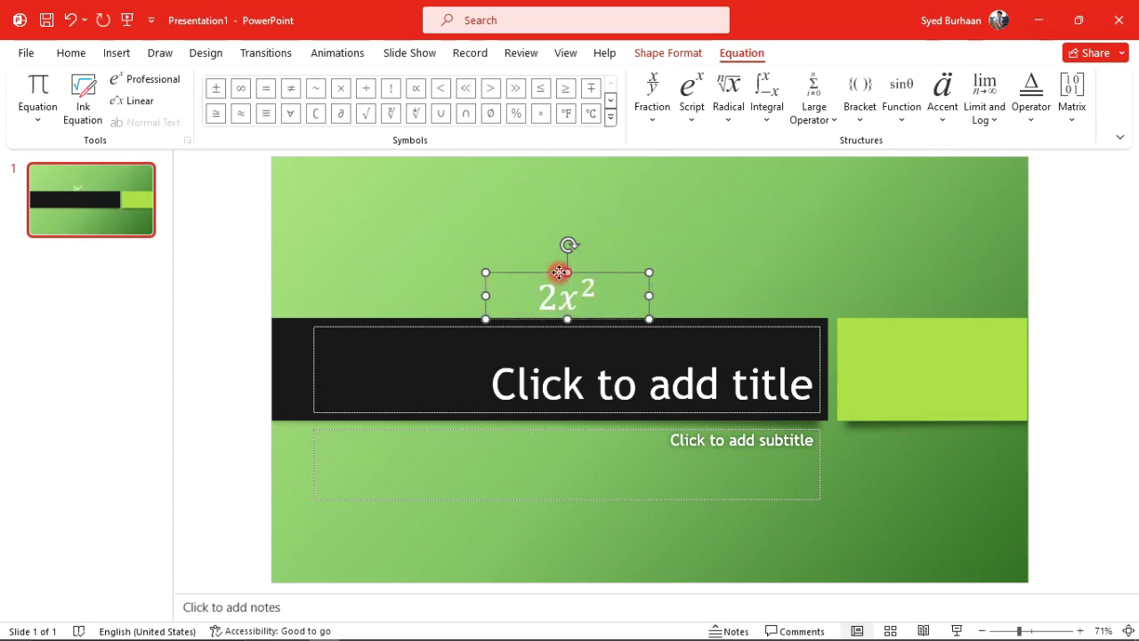
pyautogui.moveTo(559, 274); pyautogui.dragTo(642, 226)
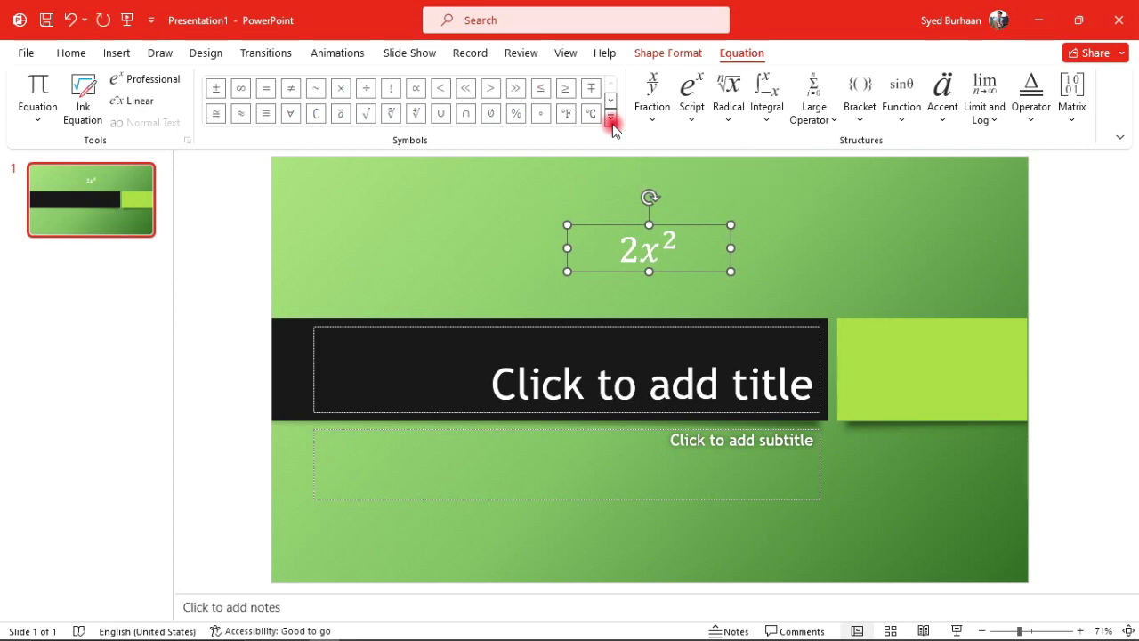
pyautogui.moveTo(580, 615)
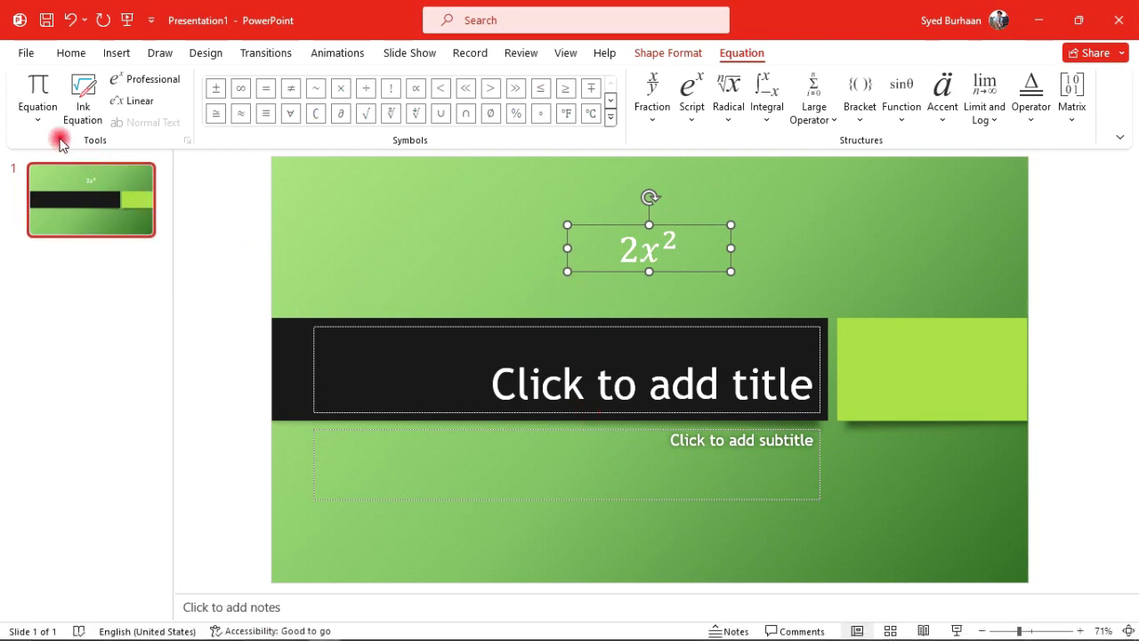
# - Browse the Equation gallery, open and cancel Ink Equation, expand math symbols, then view Shape Format and Insert
pyautogui.click(41, 116)
pyautogui.scroll(-5, 165, 463)
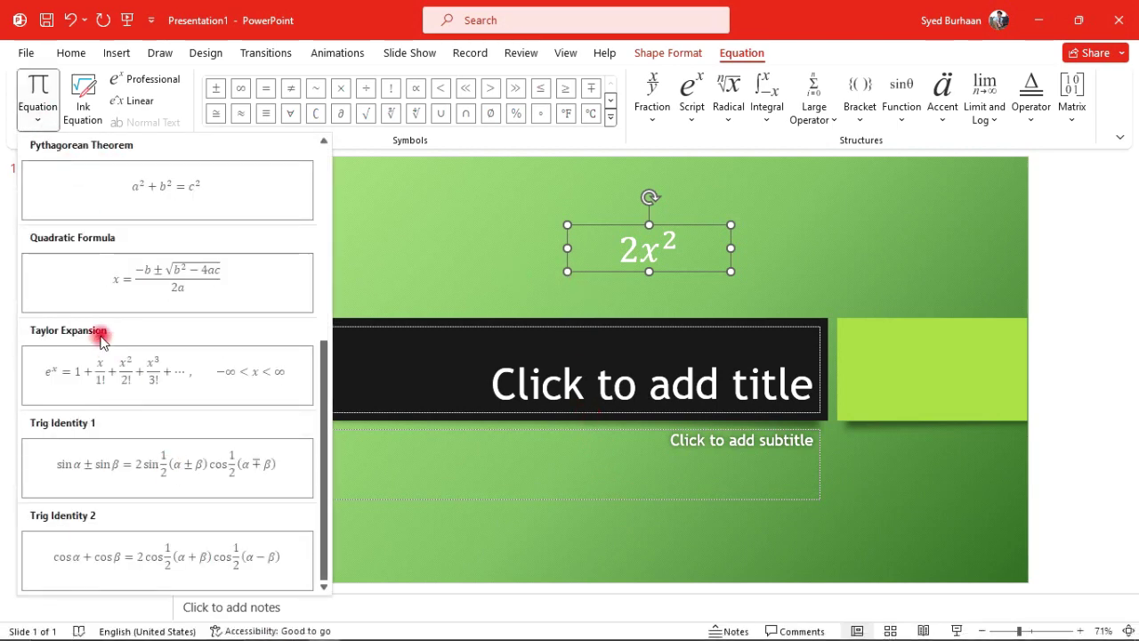
pyautogui.click(75, 95)
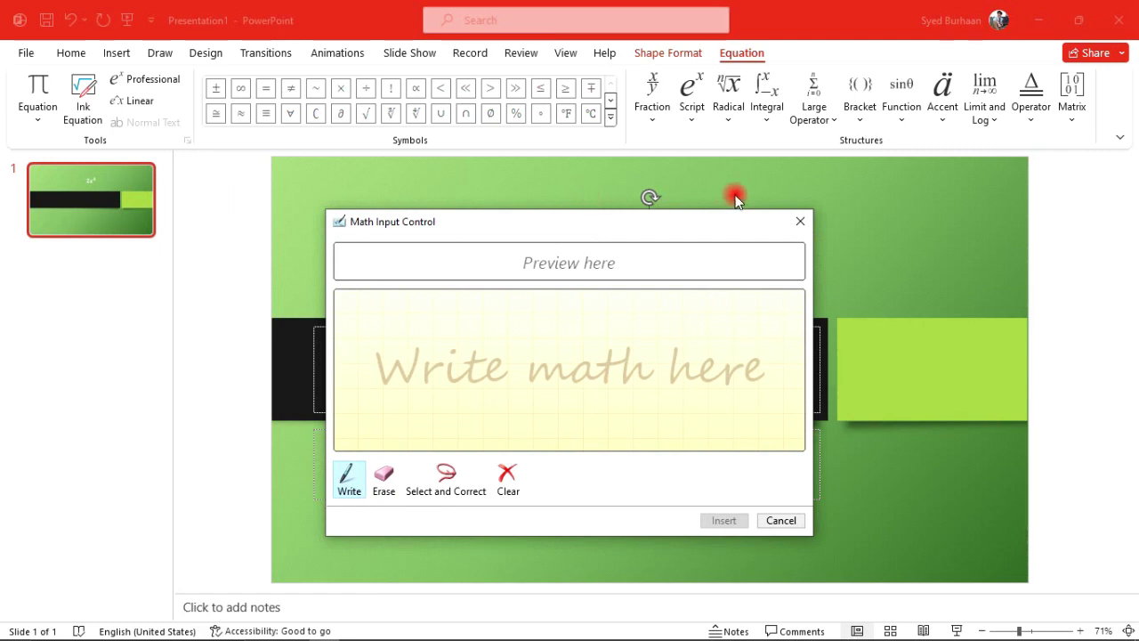
pyautogui.click(797, 223)
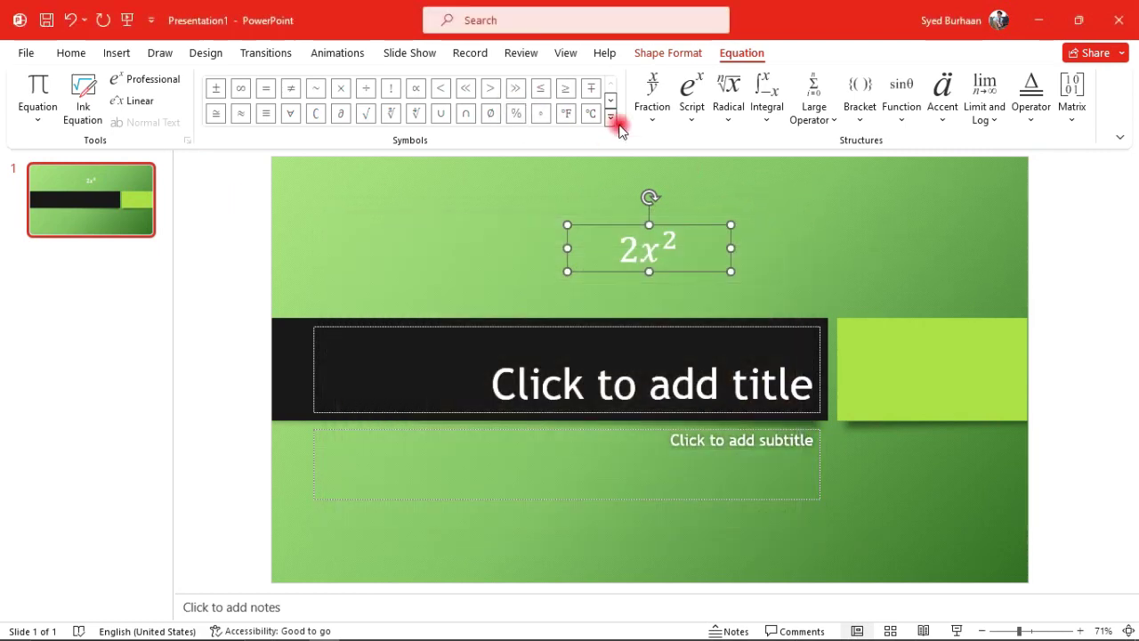
pyautogui.click(612, 118)
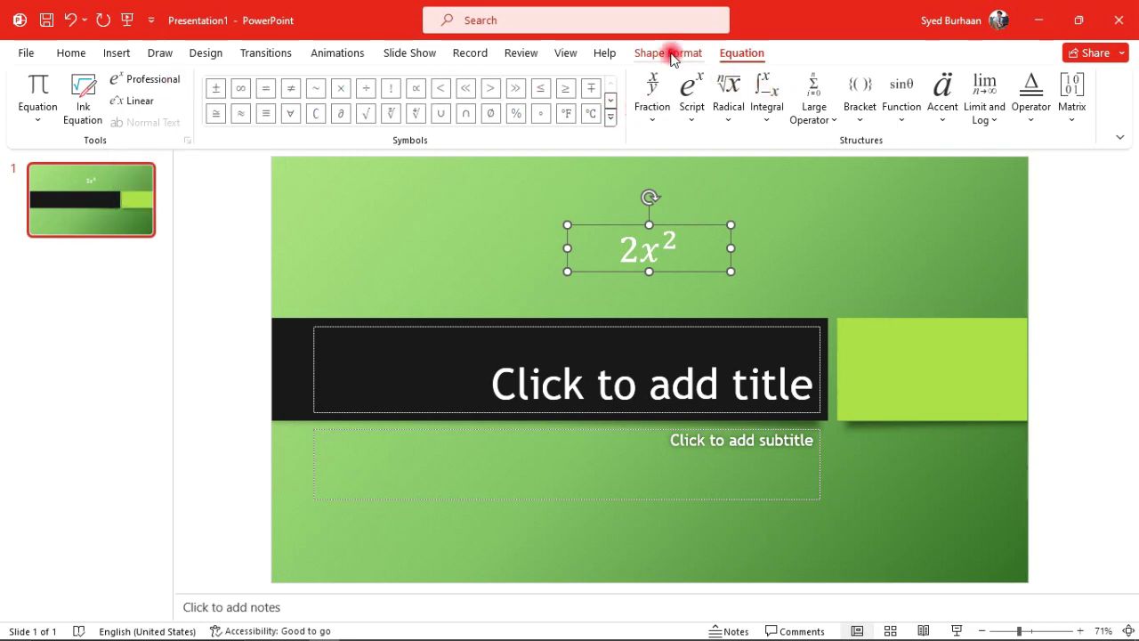
pyautogui.click(672, 53)
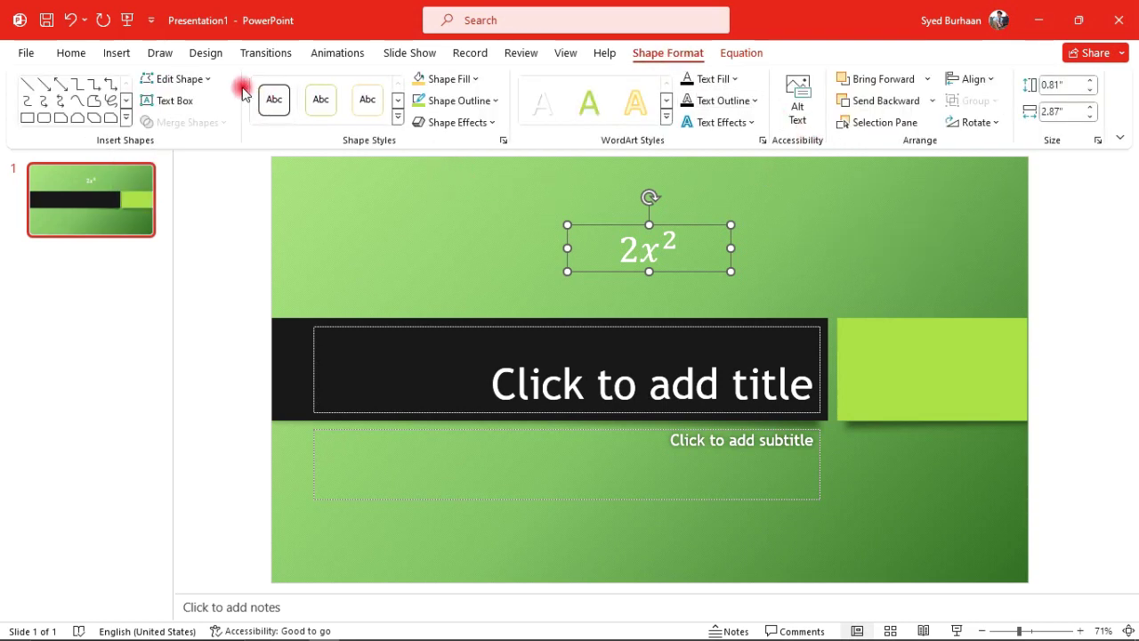
pyautogui.click(105, 55)
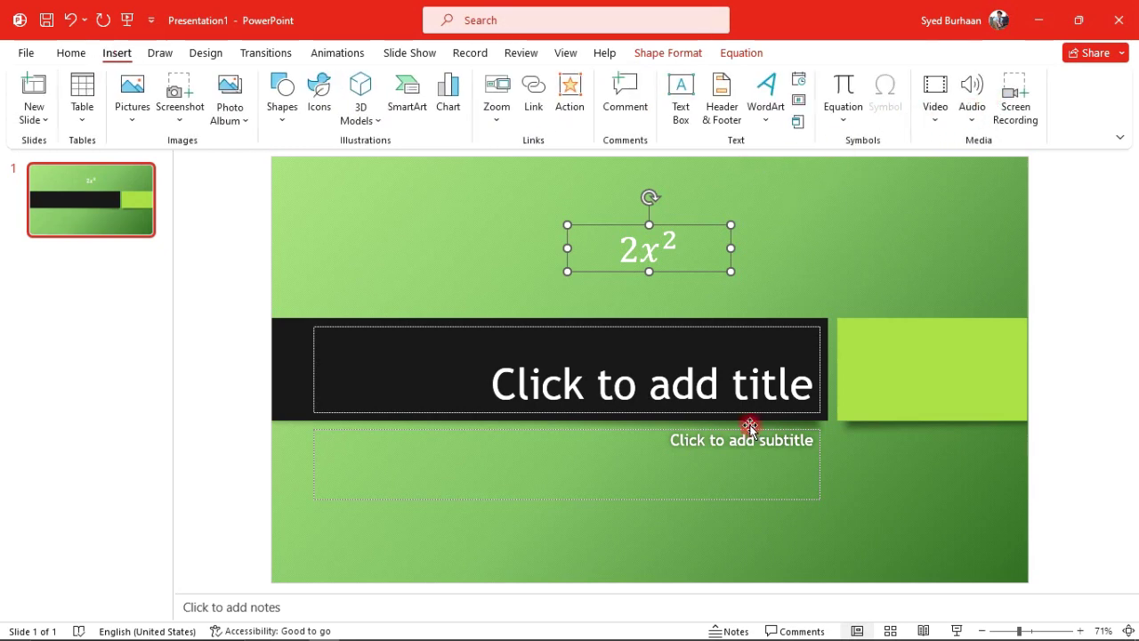
# - Select the superscript 2 in the equation and open the Symbol dialog
pyautogui.click(737, 389)
pyautogui.moveTo(674, 237); pyautogui.dragTo(735, 293)
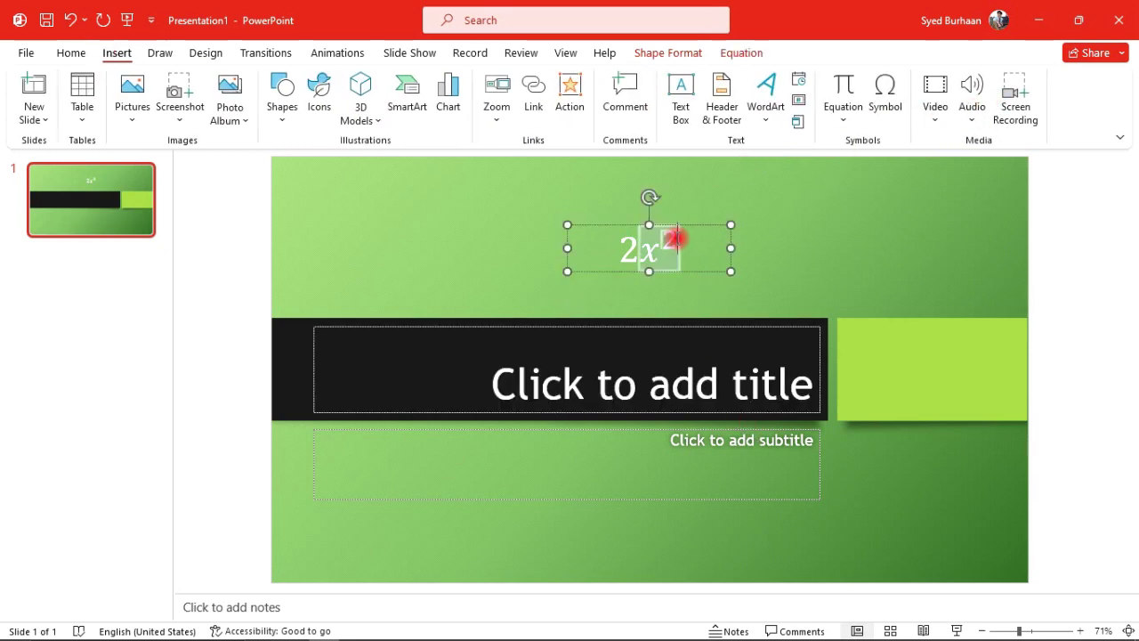
pyautogui.click(882, 105)
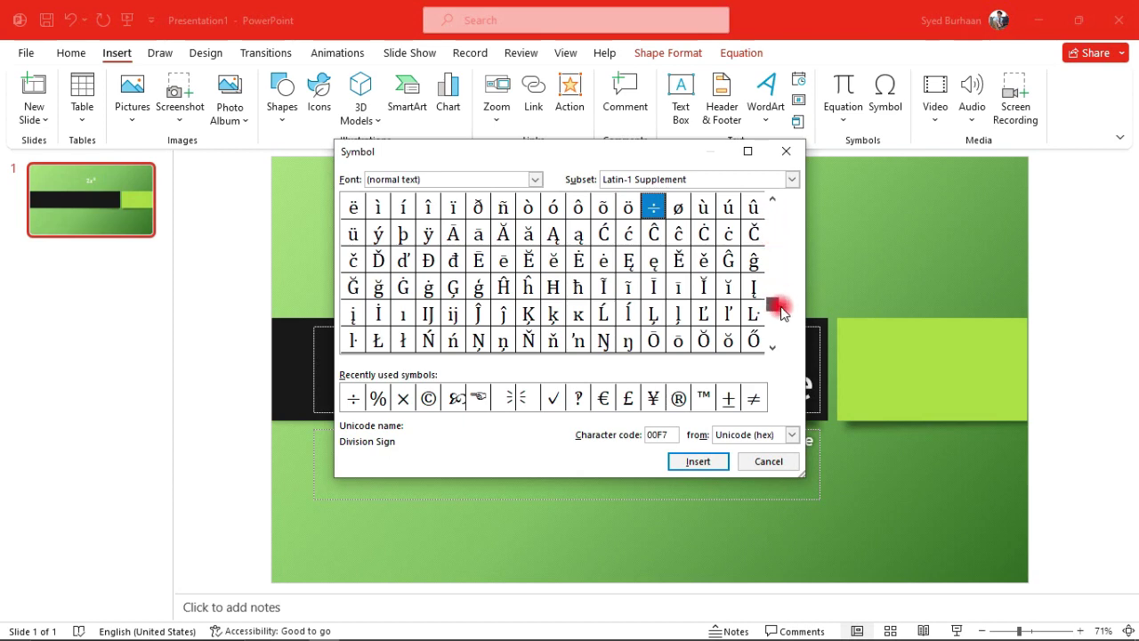
pyautogui.moveTo(780, 312); pyautogui.dragTo(782, 338)
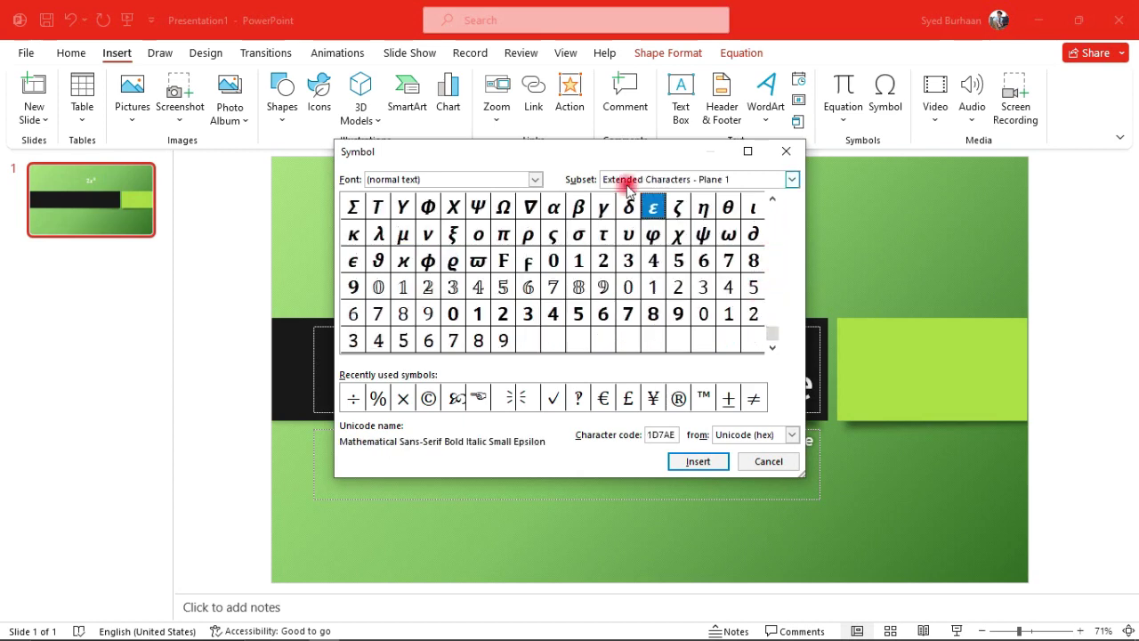
# - Try the Bahnschrift Condensed and Barlow Condensed Black fonts and the Spacing Modifier Letters subset
pyautogui.click(535, 179)
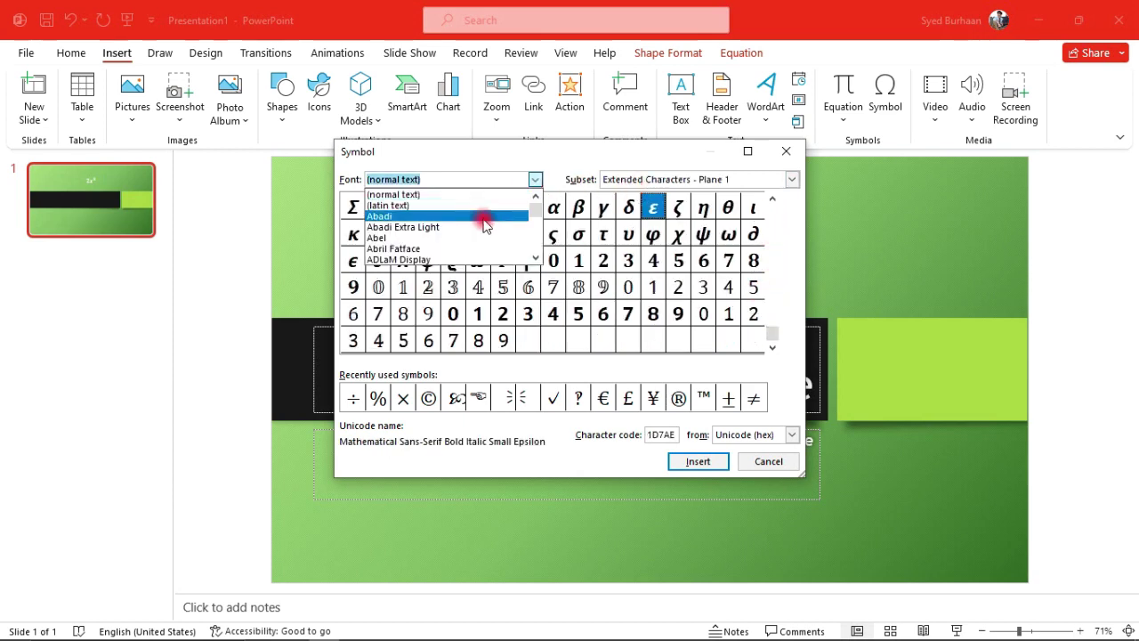
pyautogui.scroll(-1, 483, 224)
pyautogui.scroll(-3, 484, 224)
pyautogui.click(483, 248)
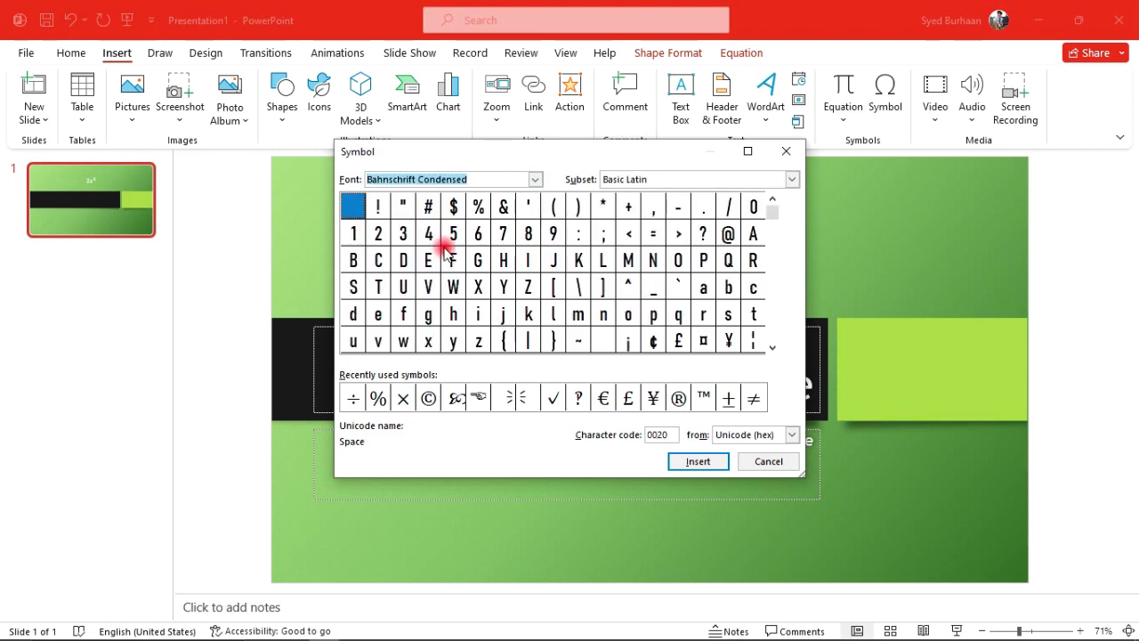
pyautogui.click(535, 179)
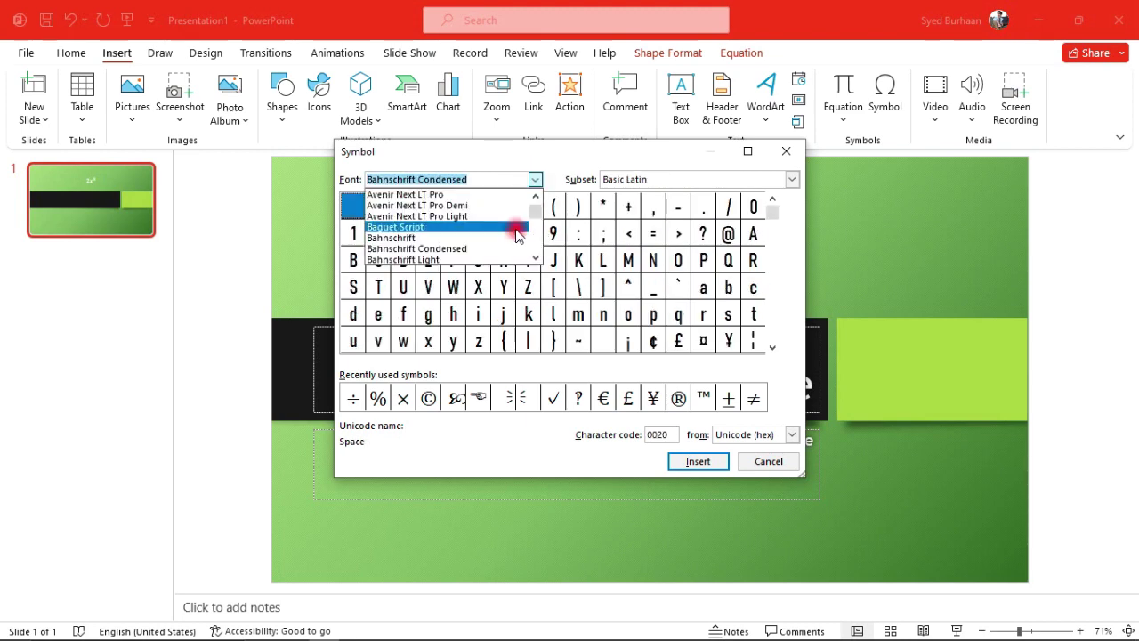
pyautogui.scroll(-2, 516, 229)
pyautogui.click(489, 248)
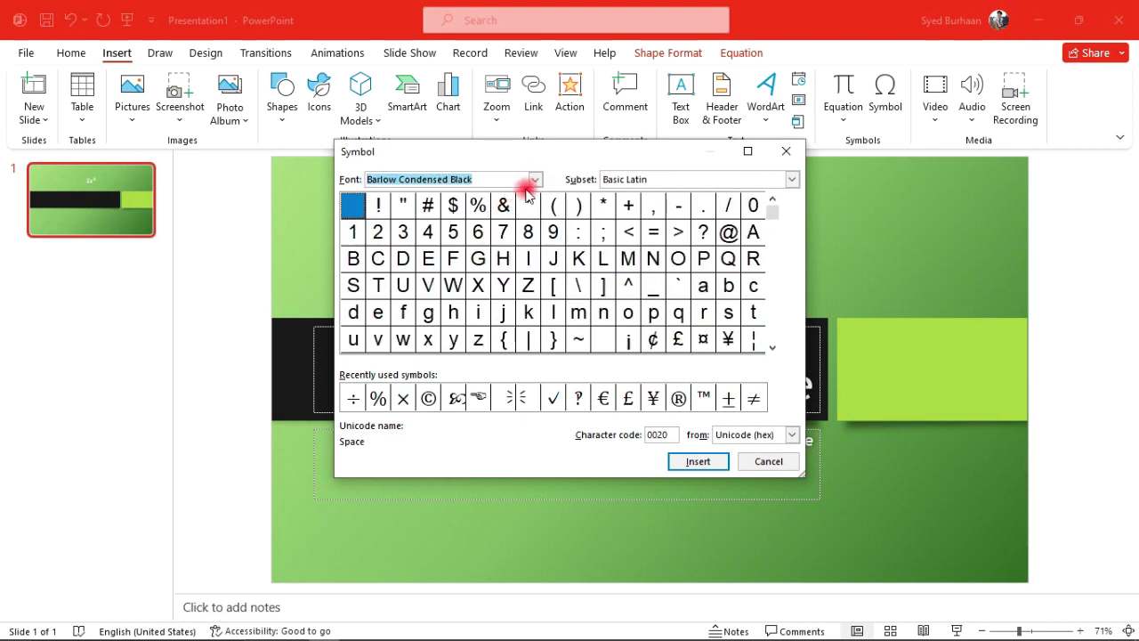
pyautogui.click(792, 180)
pyautogui.scroll(-1, 668, 240)
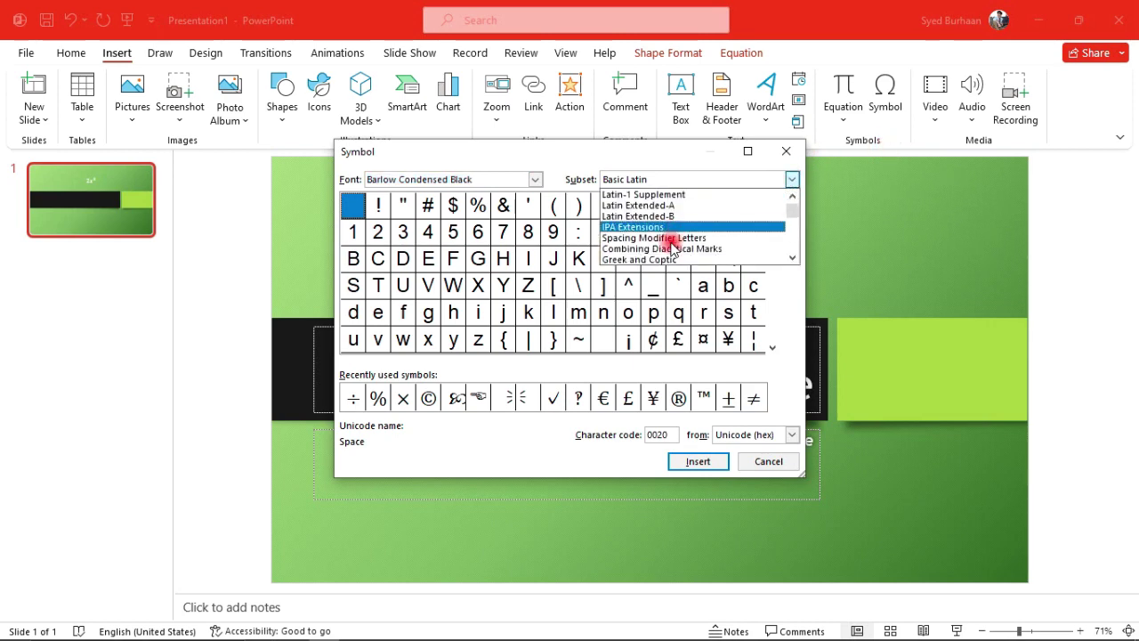
pyautogui.click(656, 248)
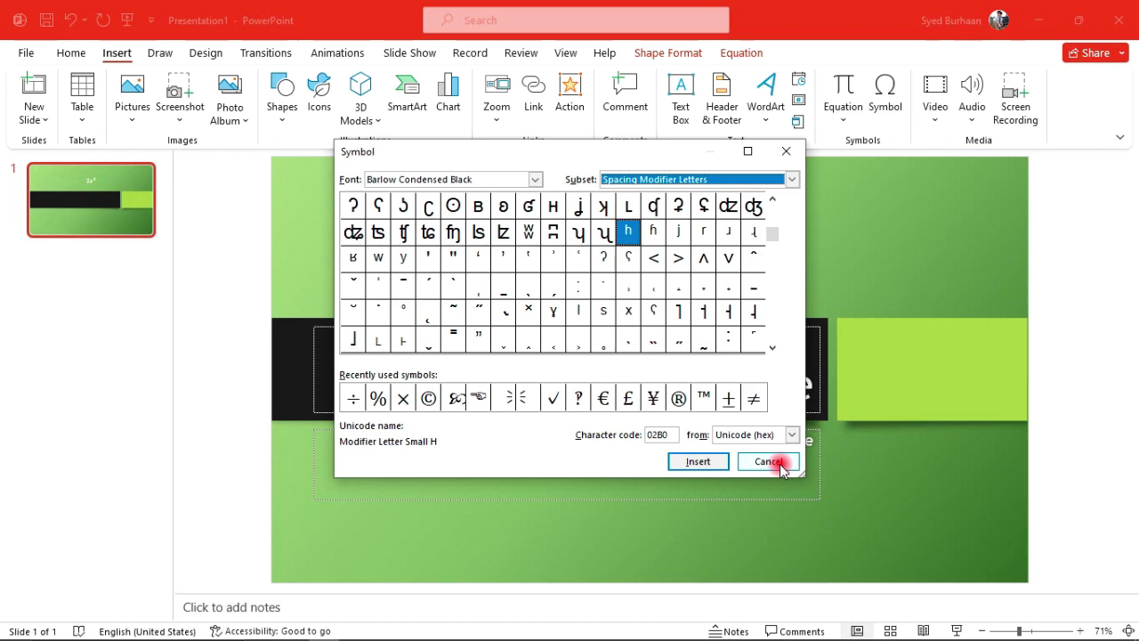
# - Insert the recently used Wingdings symbol into the exponent and close the dialog
pyautogui.click(453, 398)
pyautogui.click(701, 461)
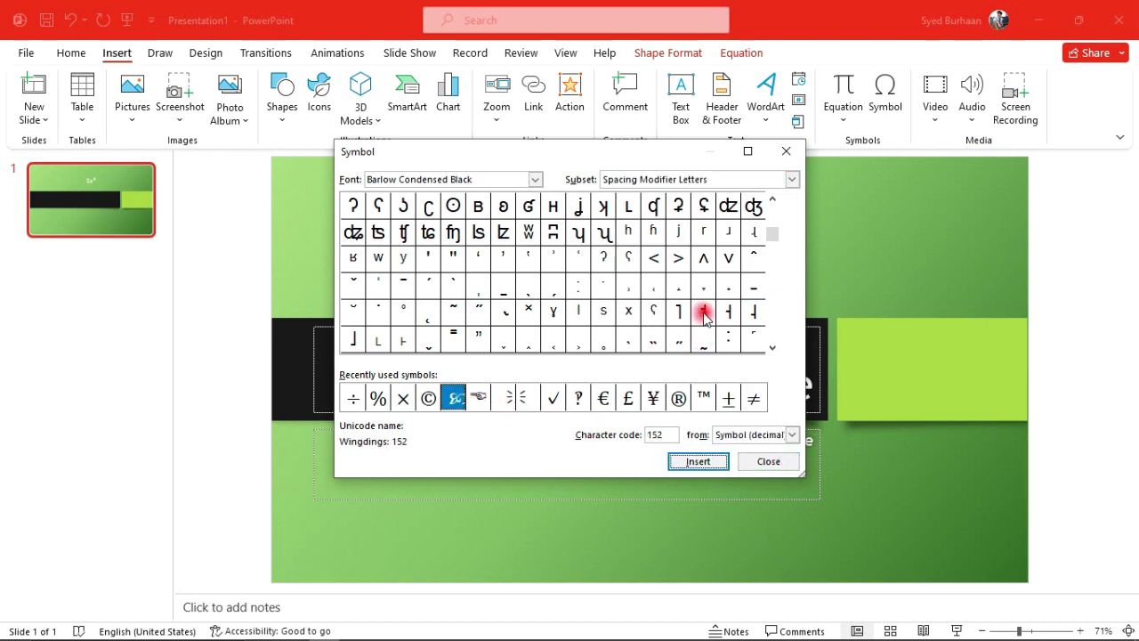
pyautogui.click(768, 461)
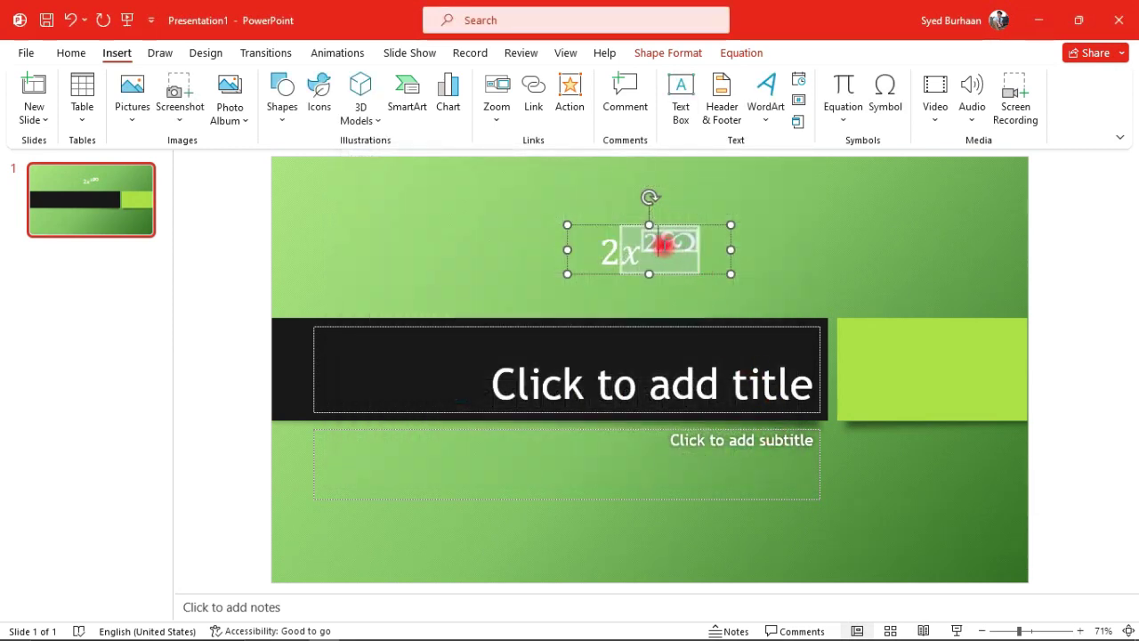
# - Delete the equation's contents, then undo three times to restore it
pyautogui.press('BackSpace')
pyautogui.press('BackSpace')
pyautogui.press('BackSpace')
pyautogui.press('BackSpace')
pyautogui.press('BackSpace')
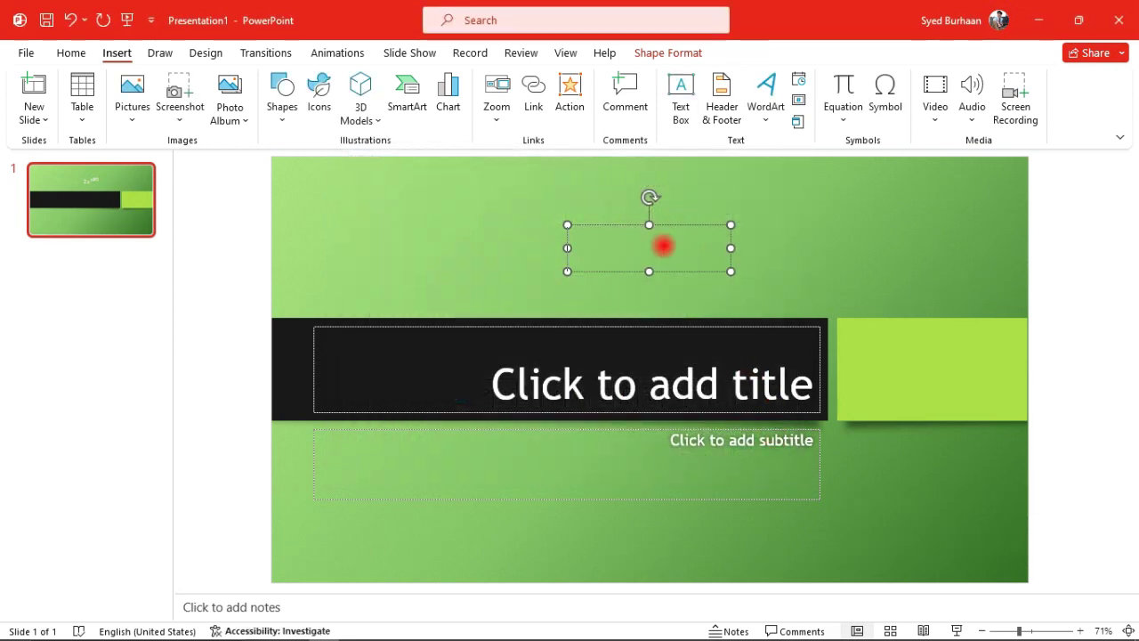
pyautogui.hotkey('ctrl', 'z')
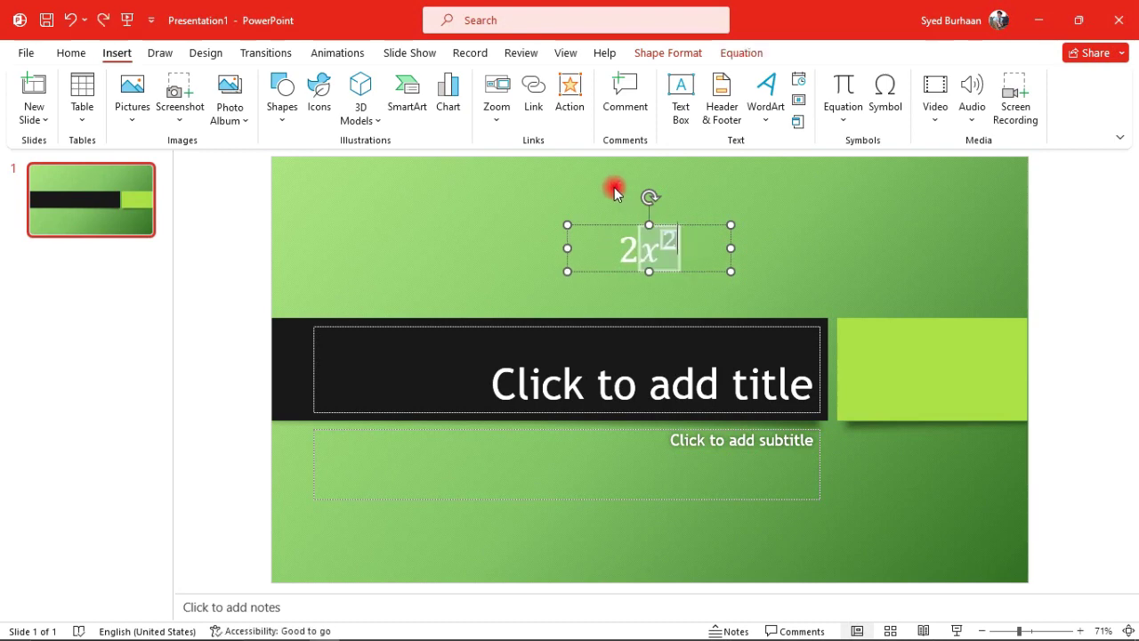
pyautogui.hotkey('ctrl', 'z')
pyautogui.hotkey('ctrl', 'z')
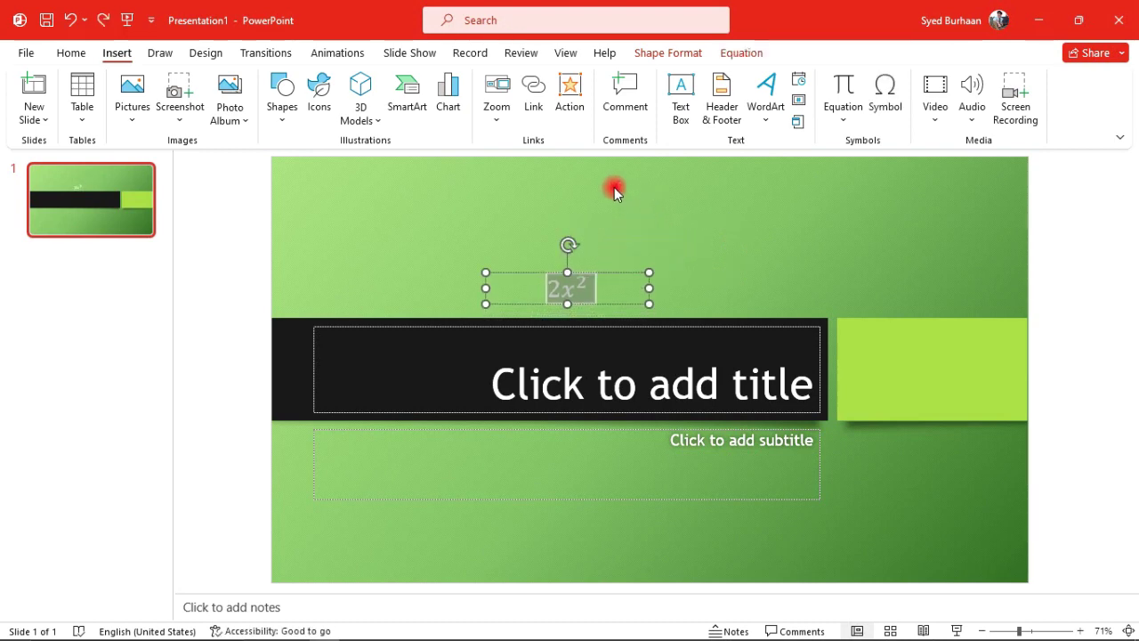
pyautogui.hotkey('ctrl', 'z')
# - Select the whole equation box and delete it from the slide
pyautogui.click(630, 271)
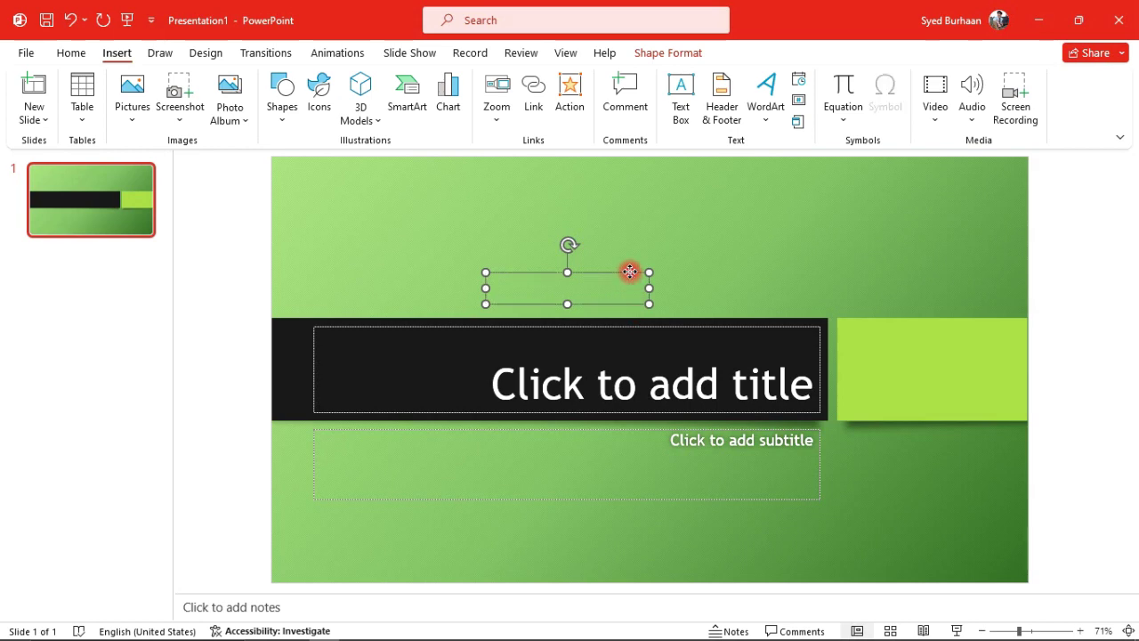
pyautogui.press('Delete')
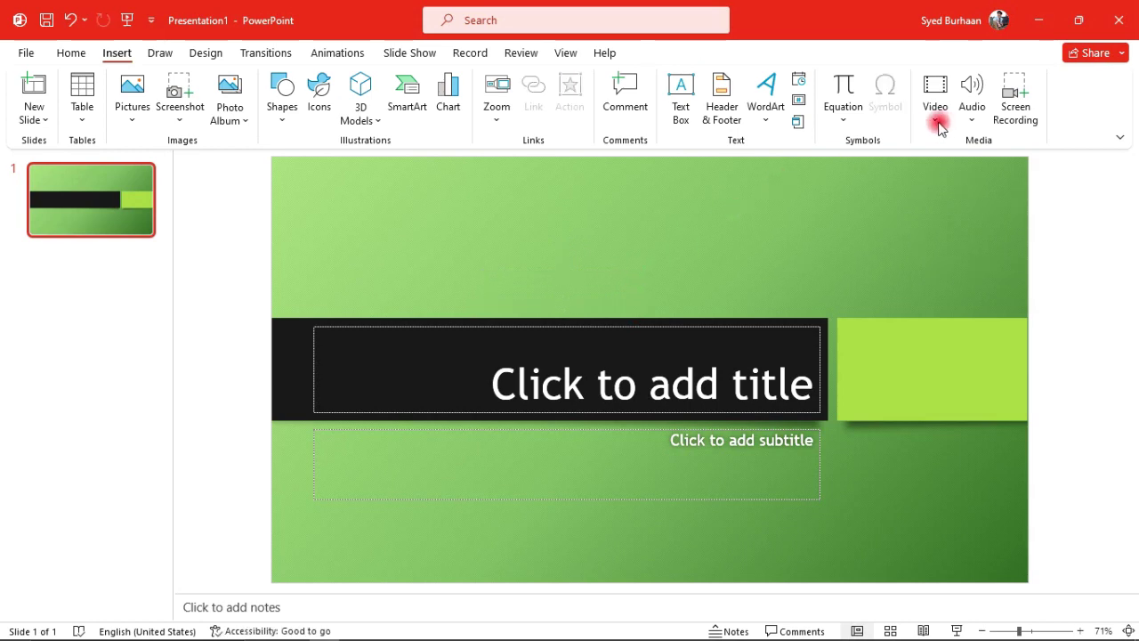
pyautogui.click(937, 121)
# - Insert the Aik Arzoo video from Software_ (E:) > Hymns > Dr. Allama Muhammad Iqbal
pyautogui.click(959, 171)
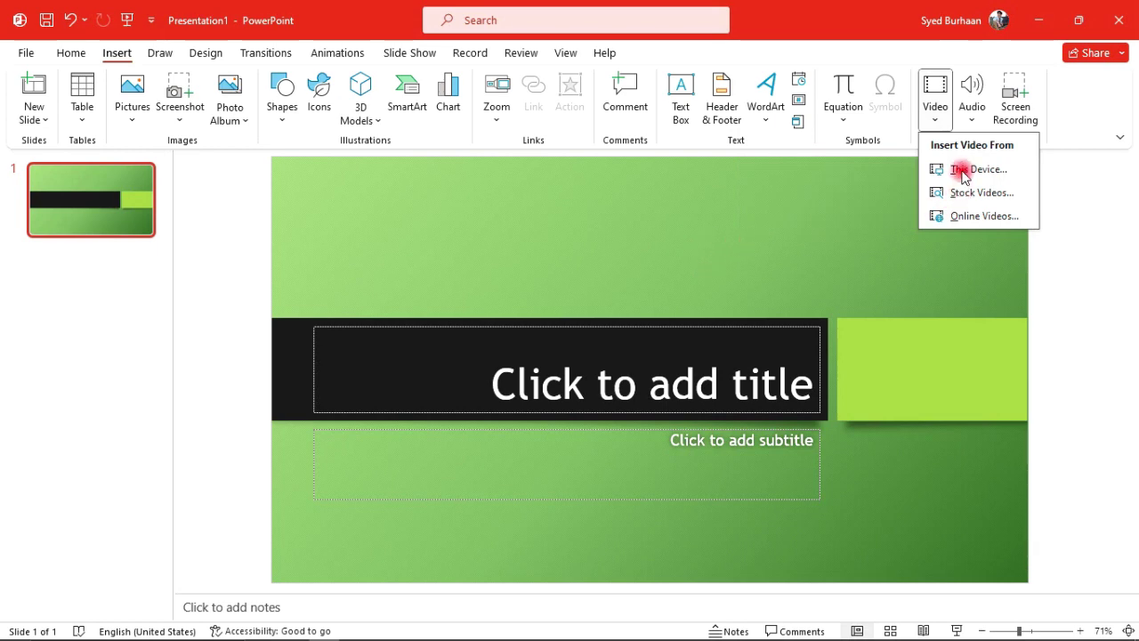
pyautogui.click(962, 171)
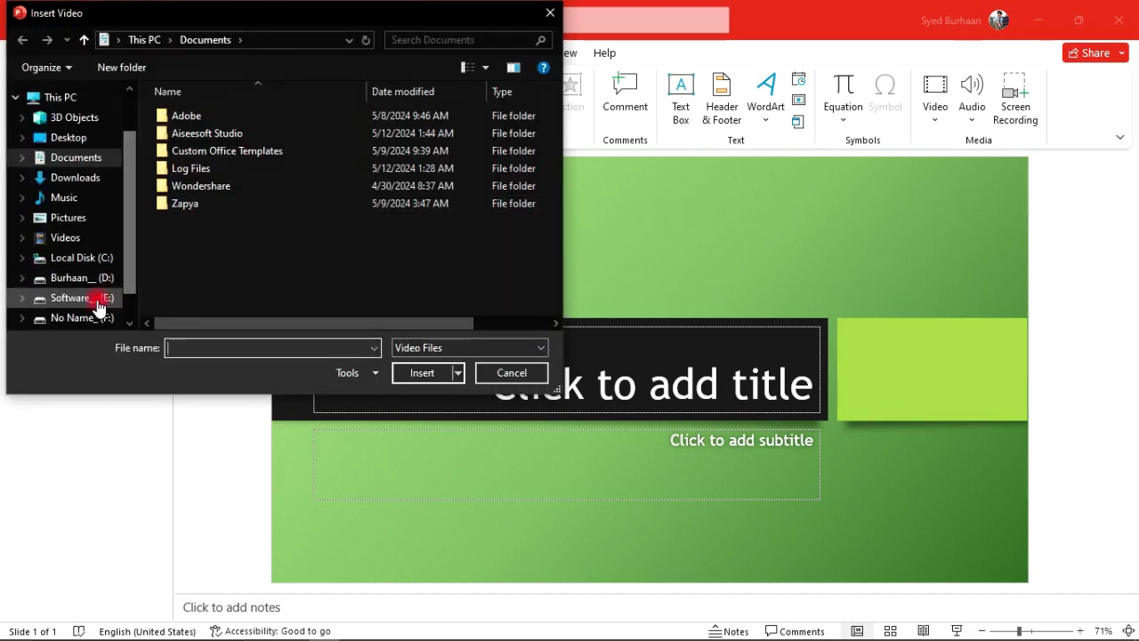
pyautogui.click(94, 297)
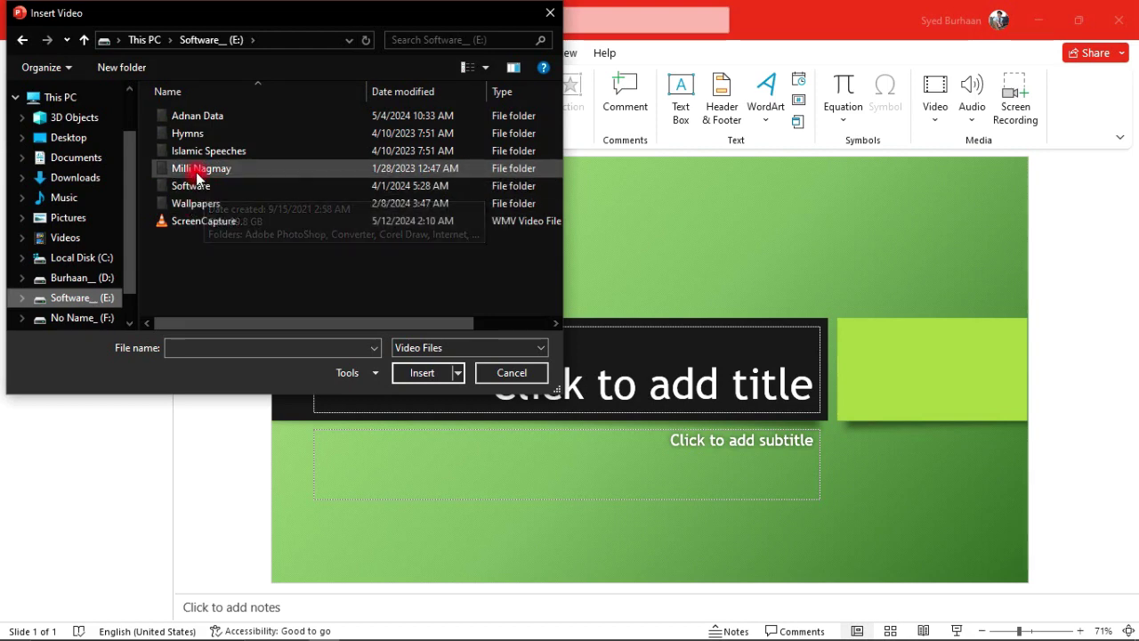
pyautogui.doubleClick(187, 133)
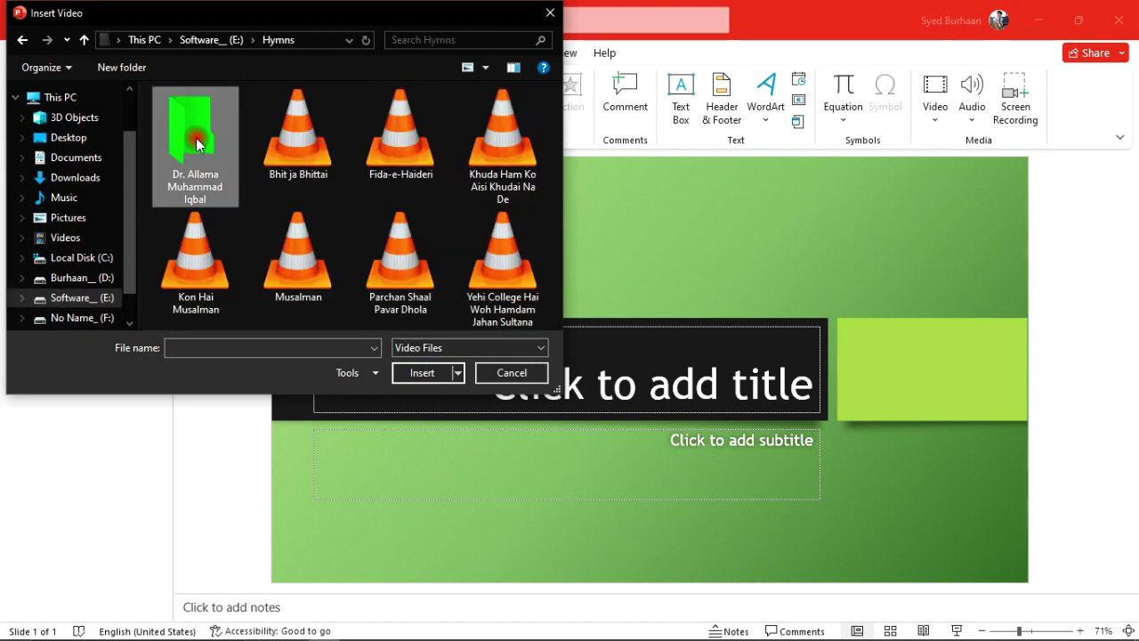
pyautogui.doubleClick(197, 144)
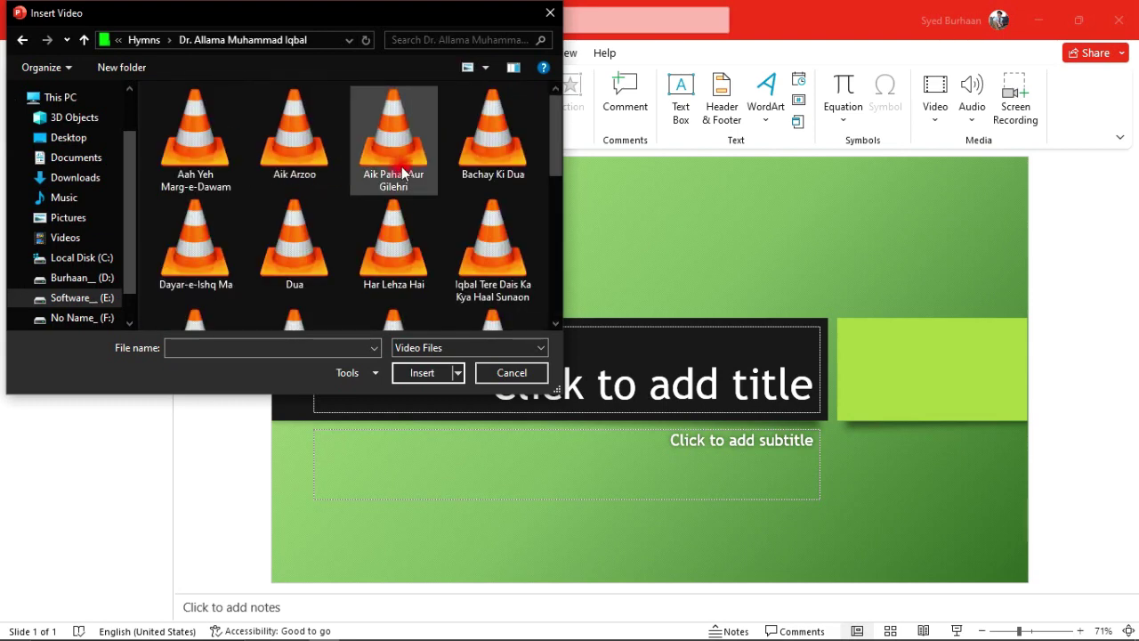
pyautogui.doubleClick(286, 142)
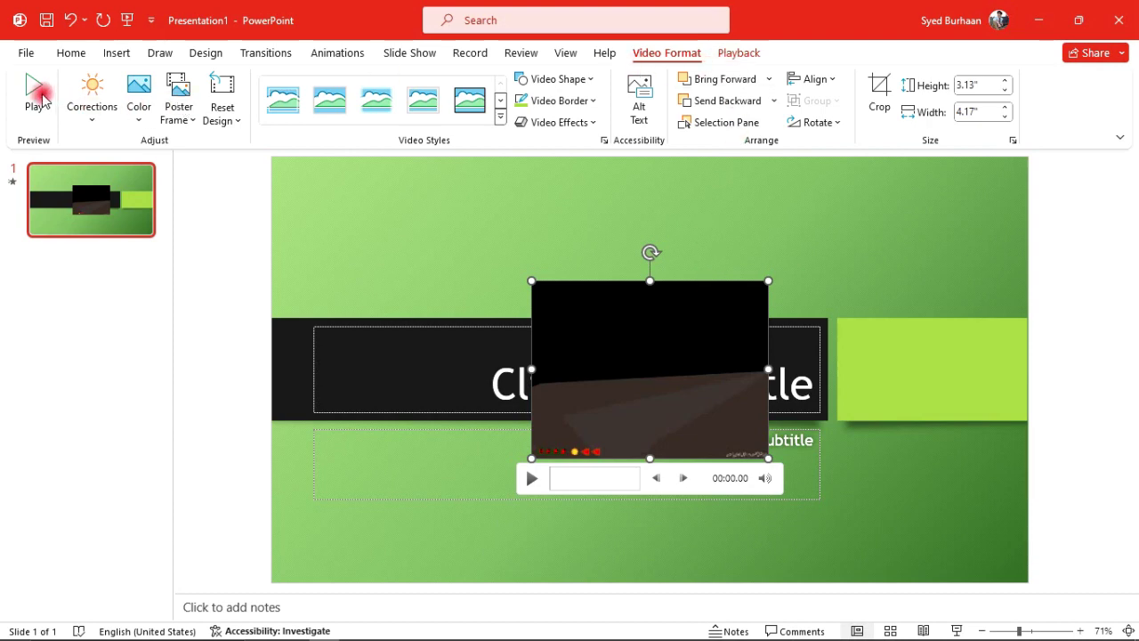
pyautogui.click(91, 119)
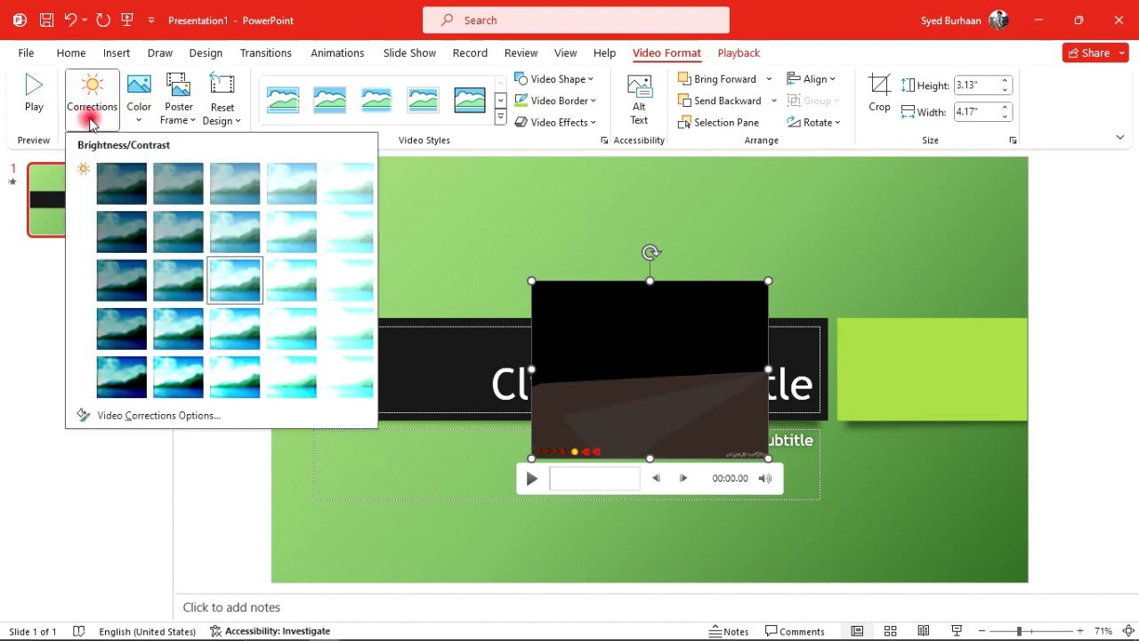
pyautogui.click(140, 116)
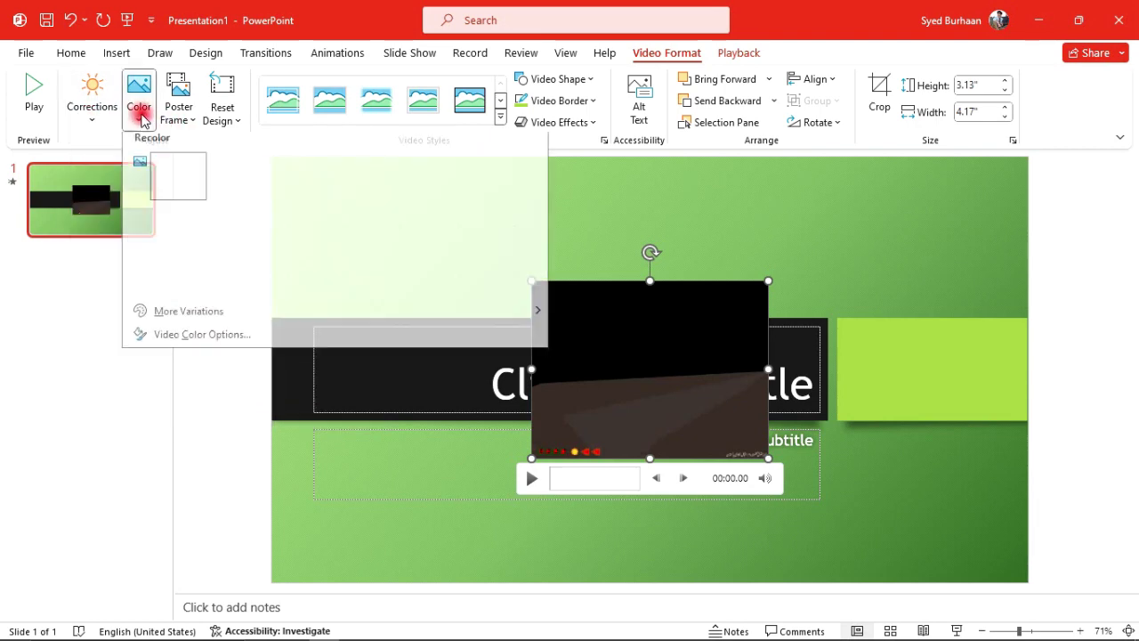
pyautogui.click(189, 118)
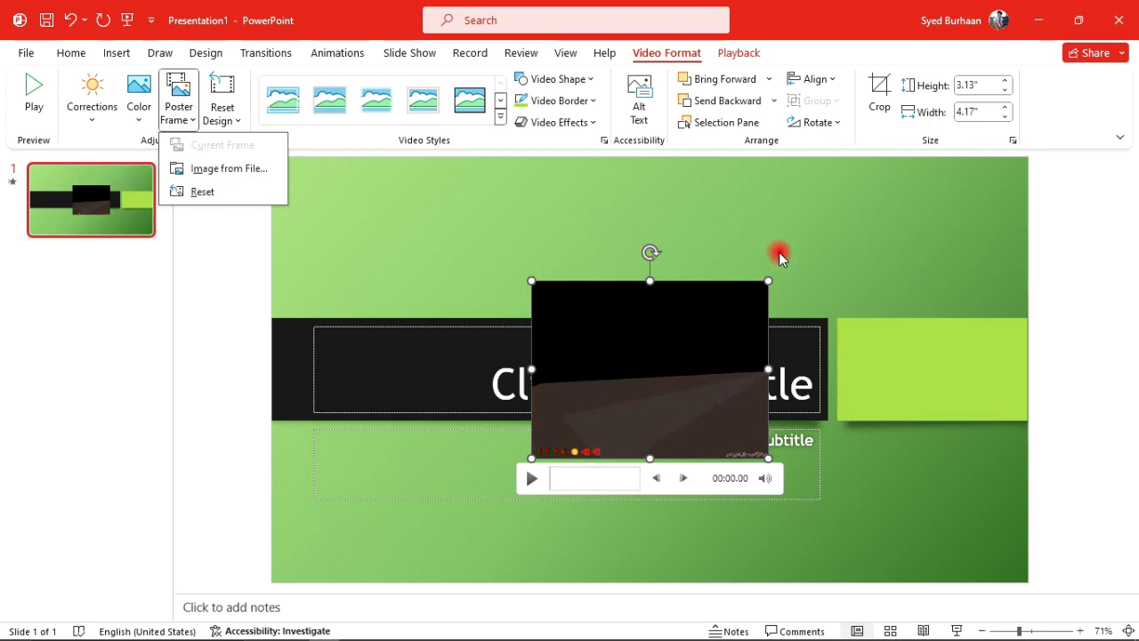
pyautogui.click(230, 118)
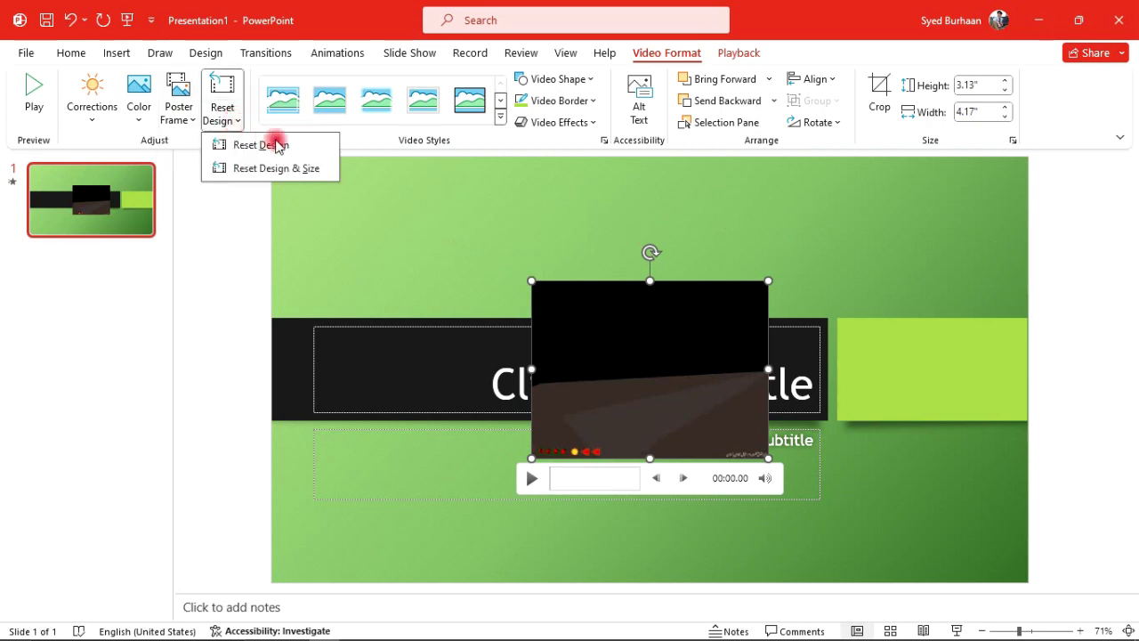
pyautogui.click(500, 117)
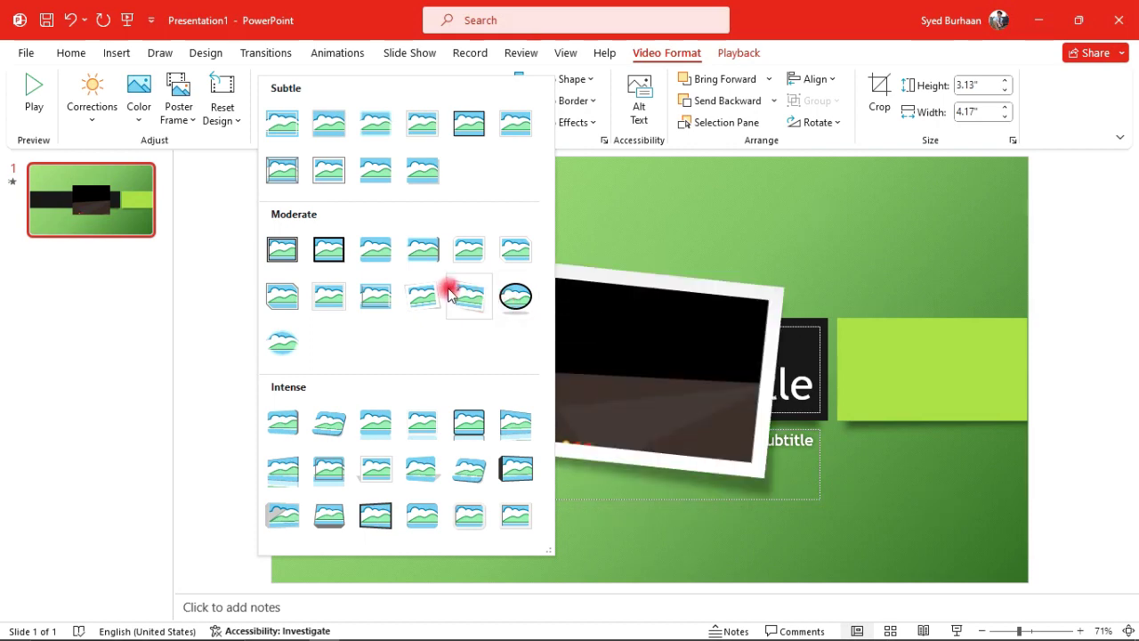
pyautogui.click(623, 196)
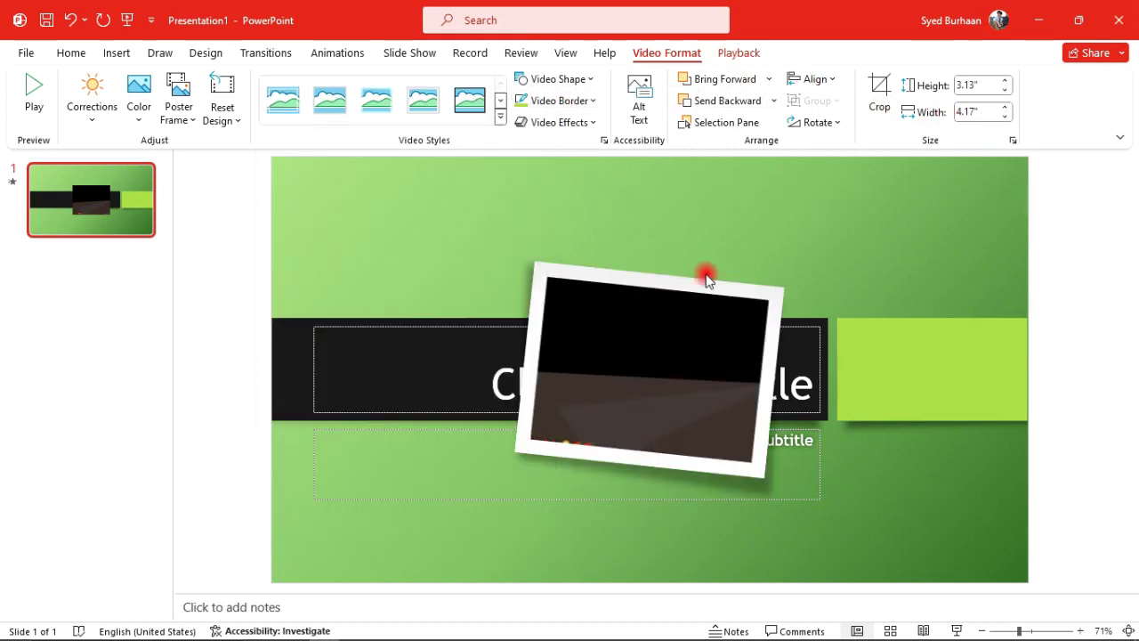
pyautogui.click(685, 306)
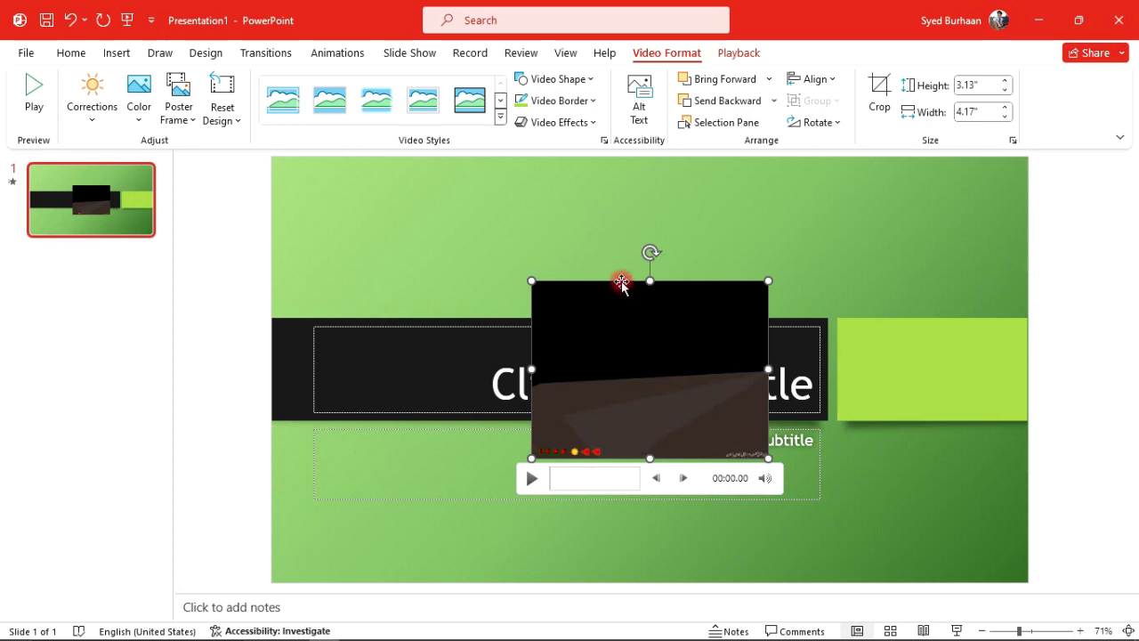
# - On the Playback tab, widen the video toward the slide's right edge
pyautogui.click(741, 55)
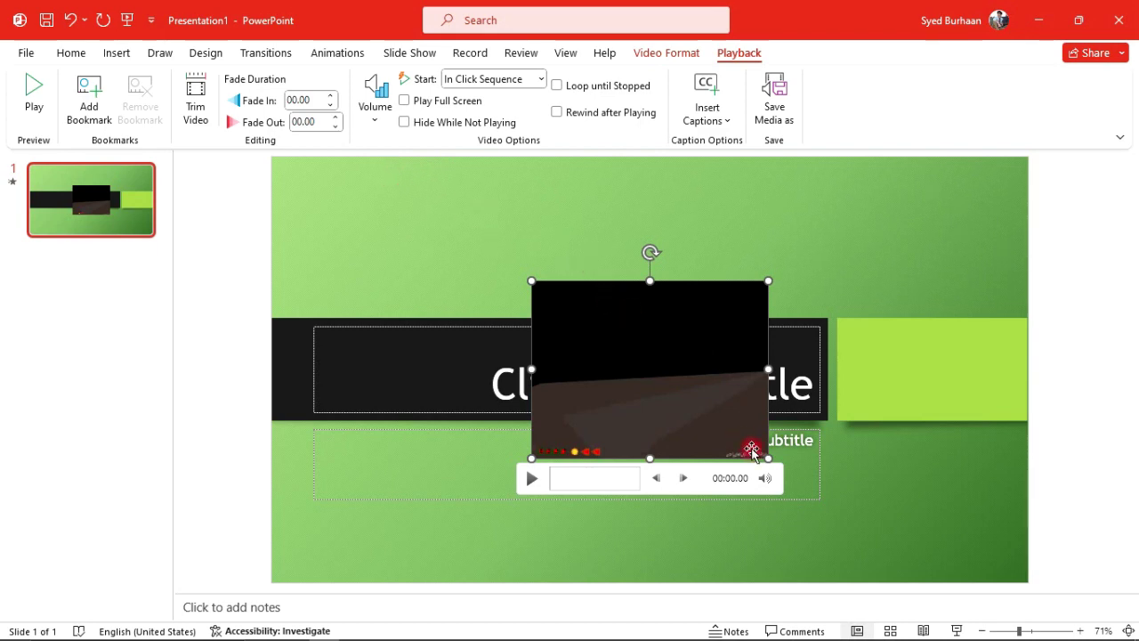
pyautogui.moveTo(763, 476)
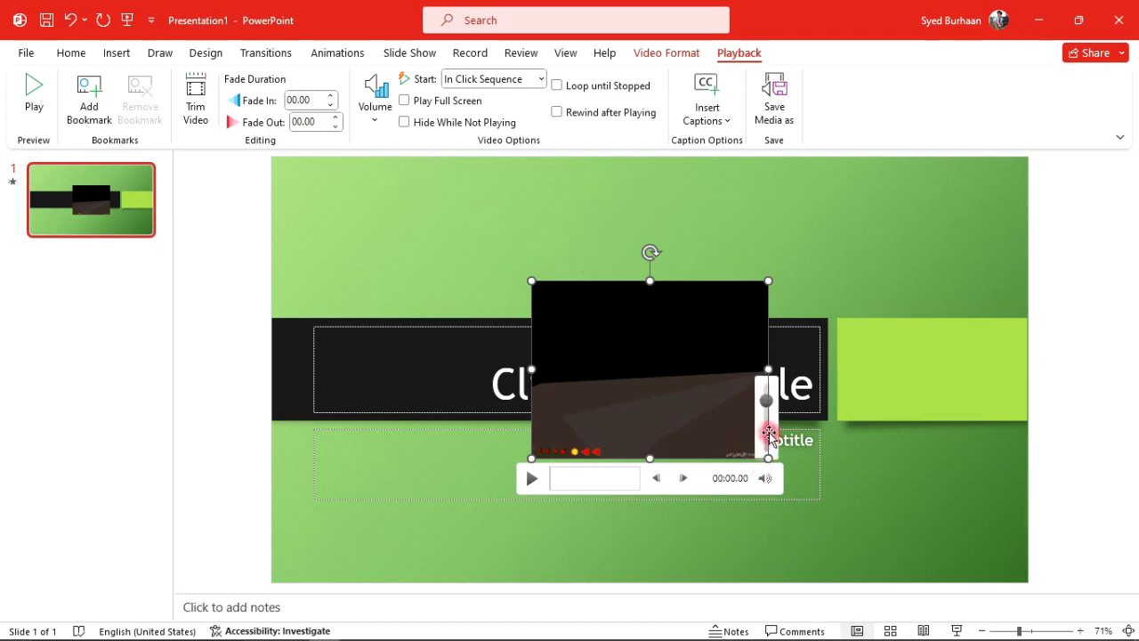
pyautogui.moveTo(767, 431)
pyautogui.mouseDown()
pyautogui.moveTo(768, 401)
pyautogui.moveTo(766, 429)
pyautogui.moveTo(932, 397)
pyautogui.mouseUp()
# - Lower the video's volume, then mute its sound
pyautogui.moveTo(902, 510)
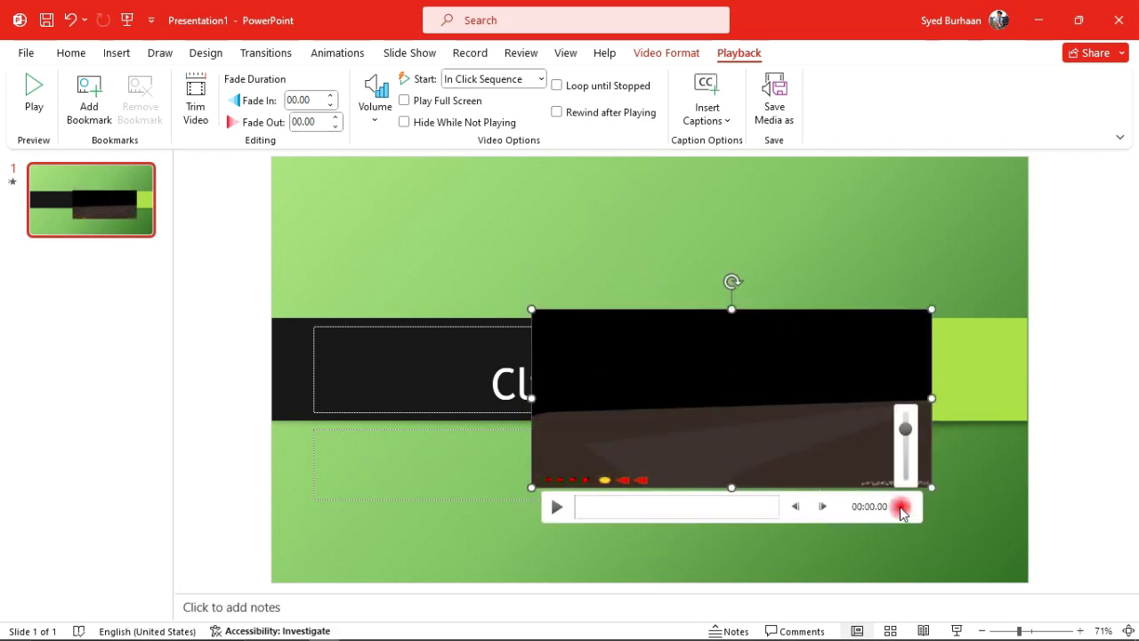
pyautogui.click(907, 452)
pyautogui.click(907, 505)
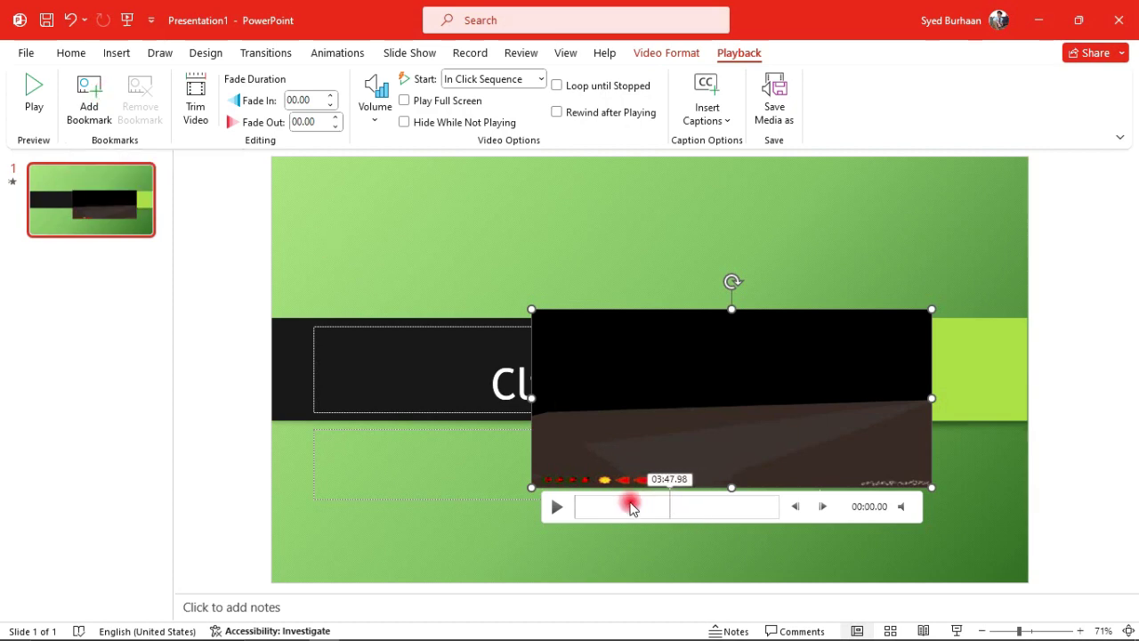
# - Add a bookmark at 00:57.76 on the video timeline, then remove it
pyautogui.click(604, 505)
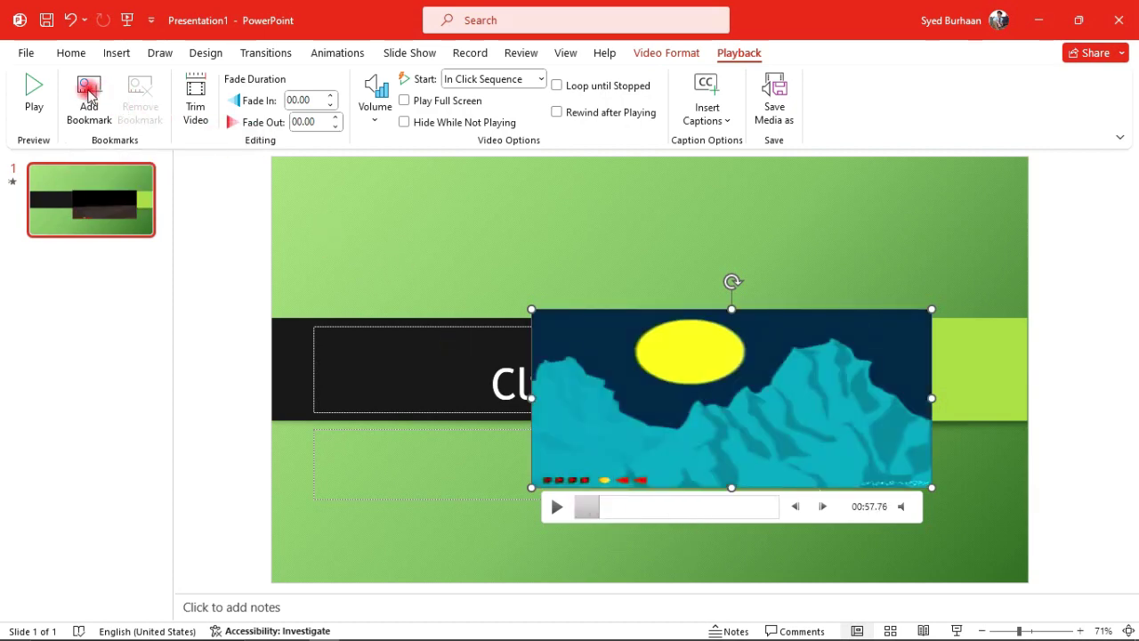
pyautogui.click(89, 94)
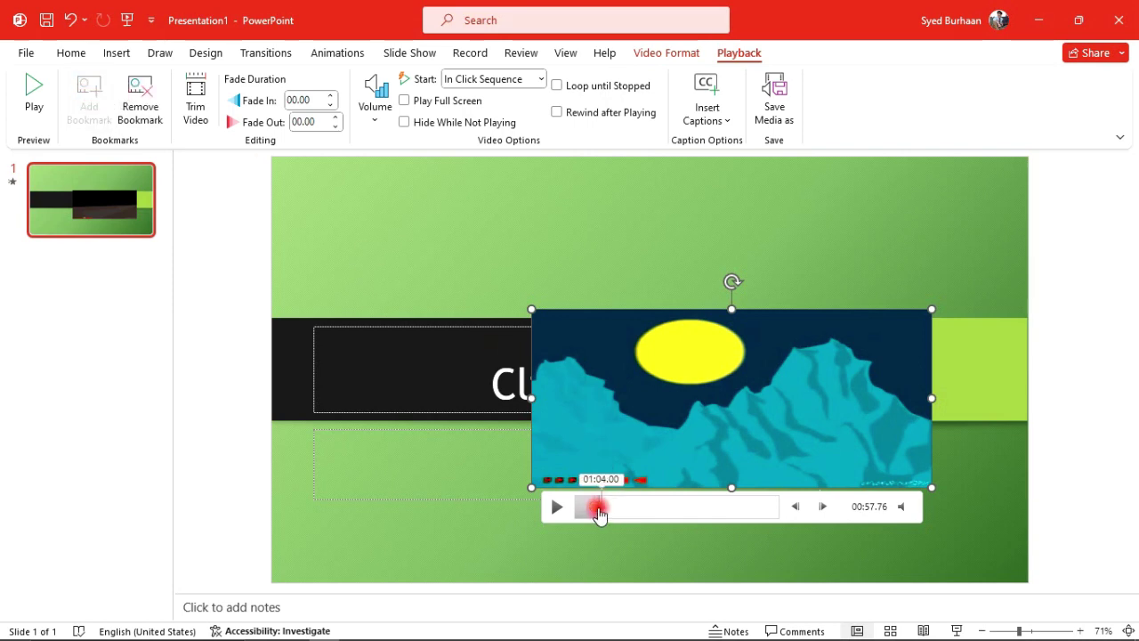
pyautogui.click(599, 509)
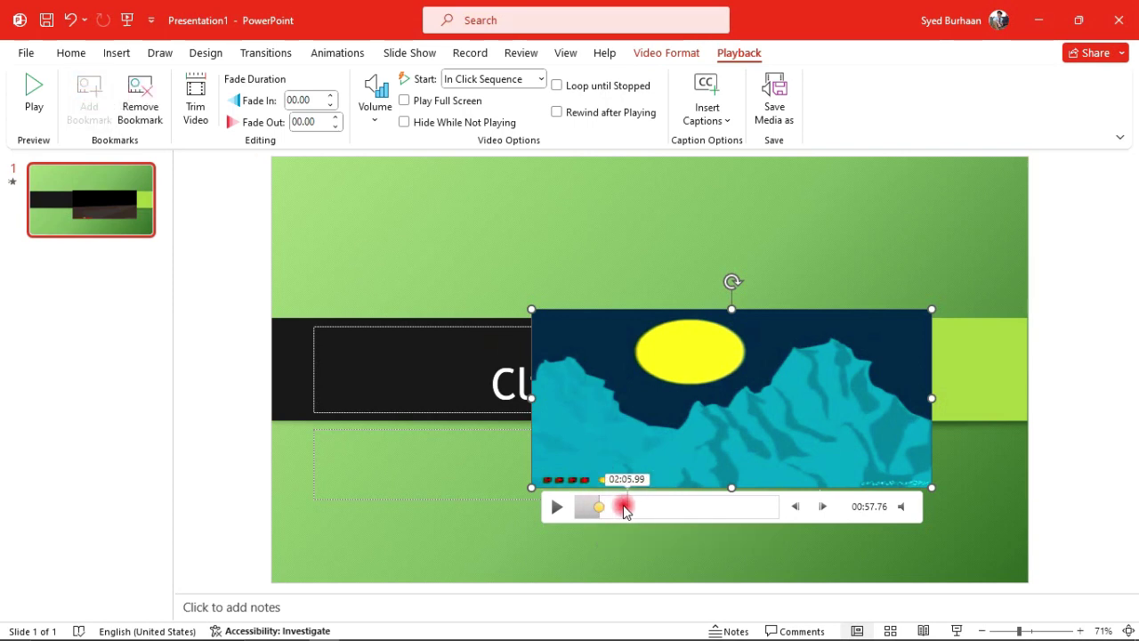
pyautogui.click(138, 105)
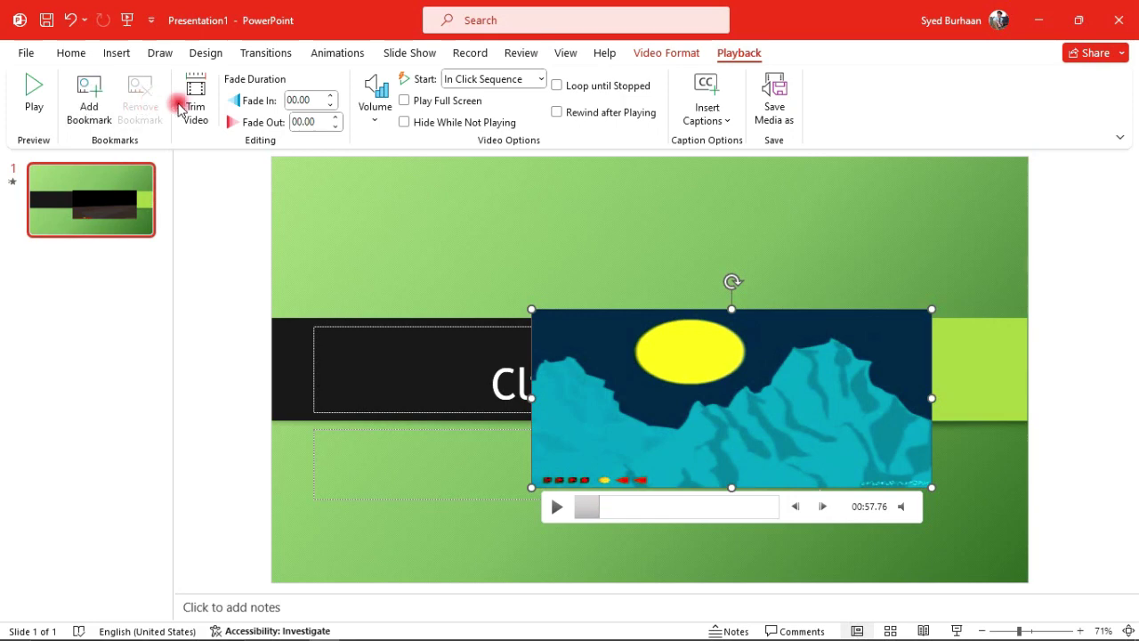
# - Trim the Aik Arzoo clip to start at 01:56.184 and end at 02:12.471
pyautogui.click(196, 104)
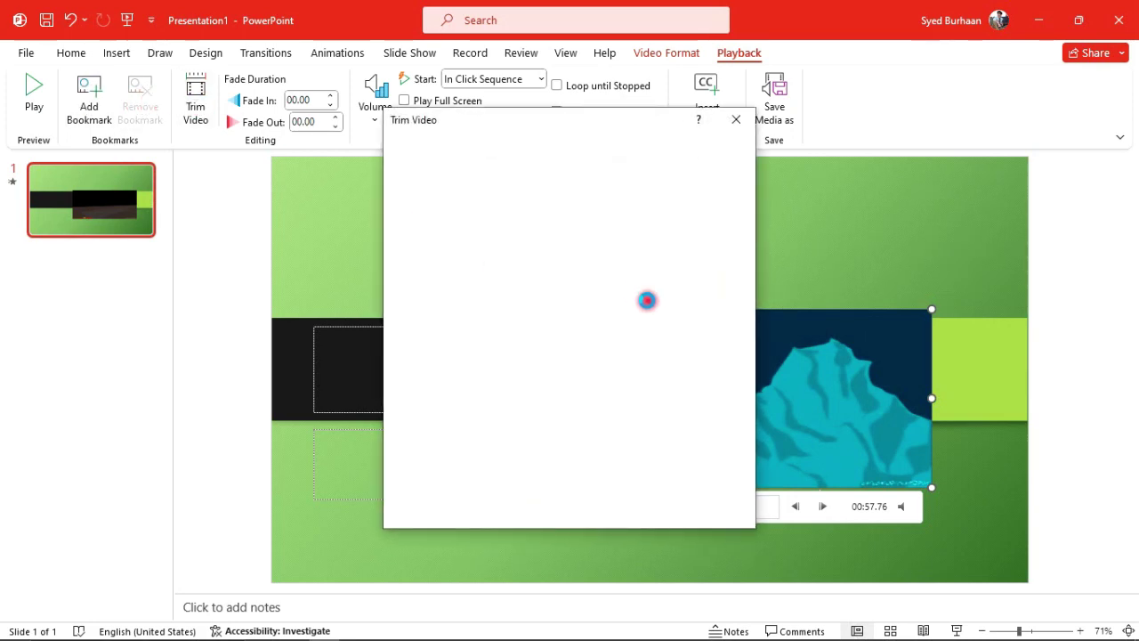
pyautogui.moveTo(448, 437); pyautogui.dragTo(519, 442)
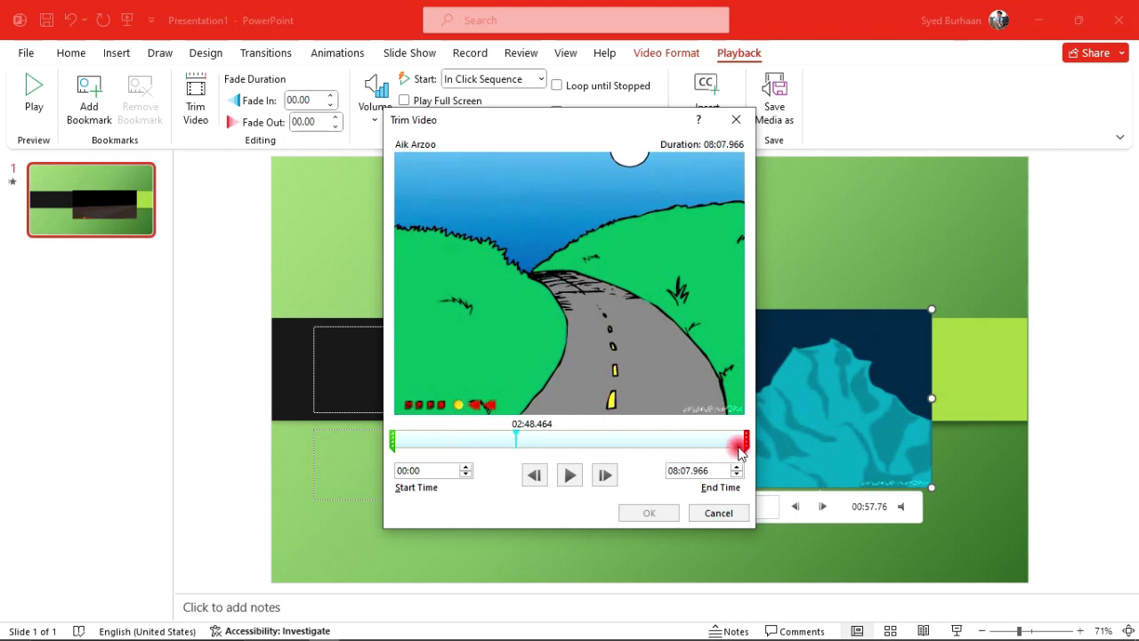
pyautogui.moveTo(746, 441); pyautogui.dragTo(491, 441)
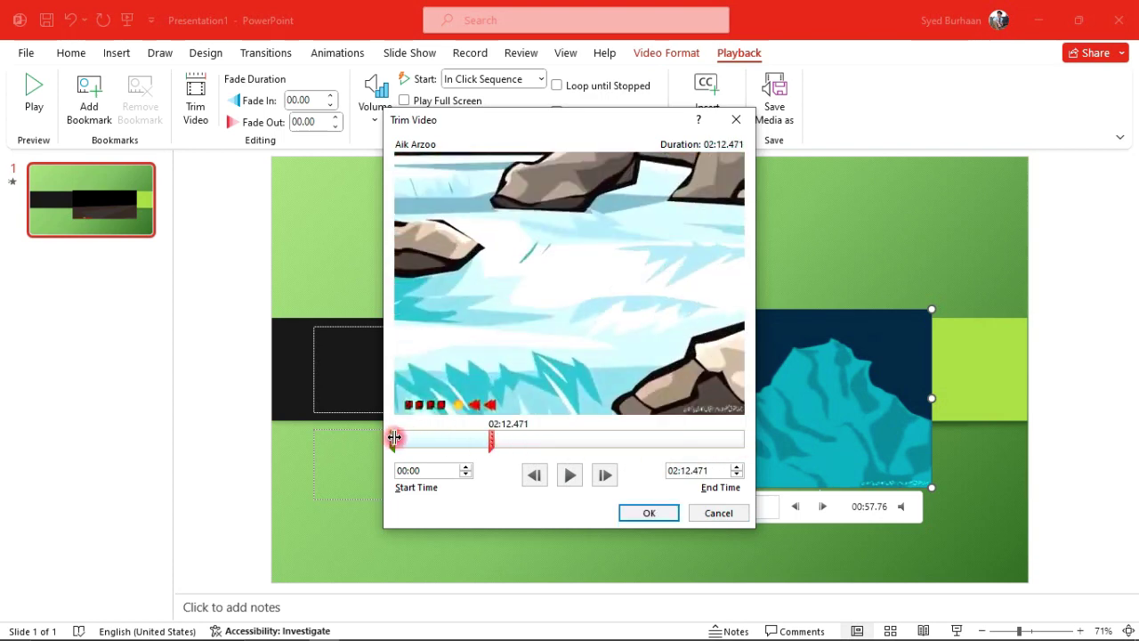
pyautogui.moveTo(394, 437); pyautogui.dragTo(478, 439)
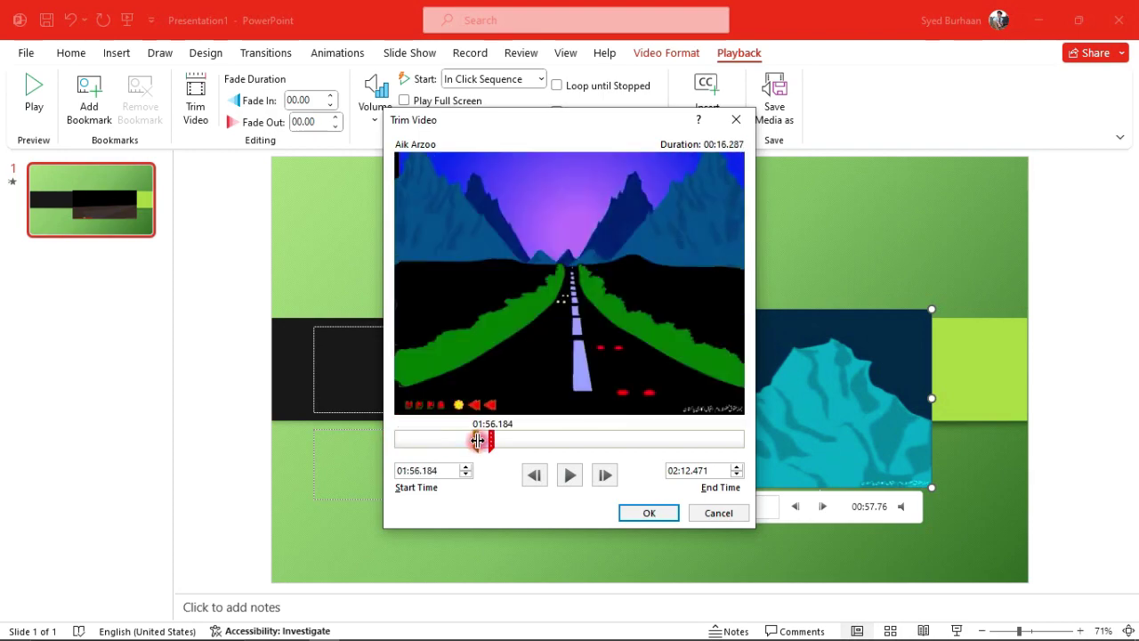
# - Apply the trim, preview the clip, and raise Fade In to 00.75 seconds
pyautogui.click(632, 513)
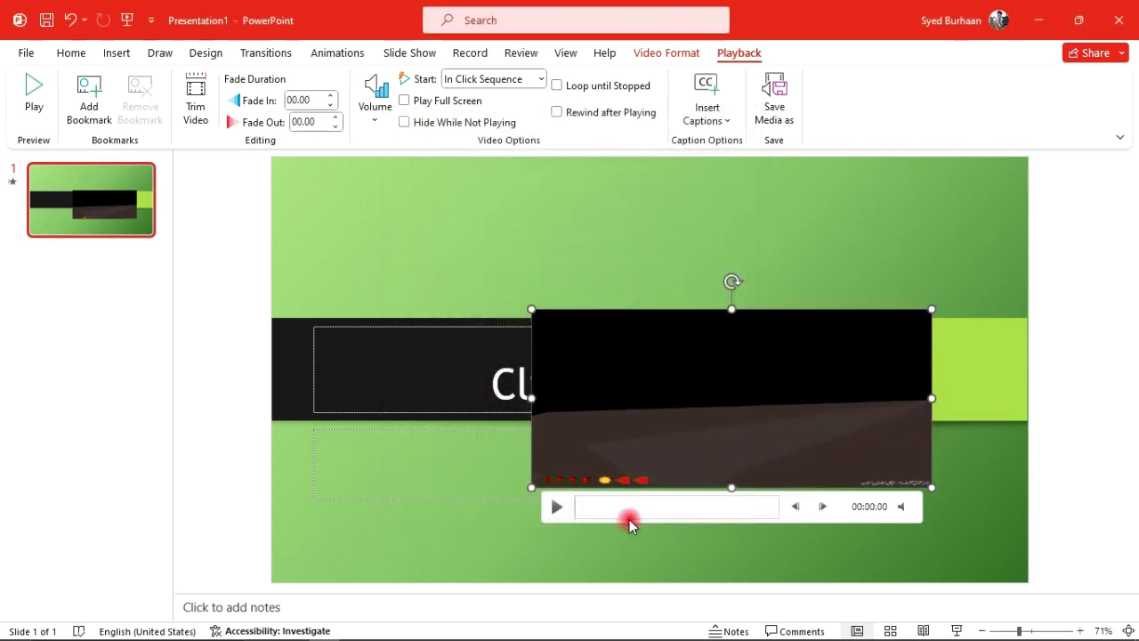
pyautogui.click(555, 508)
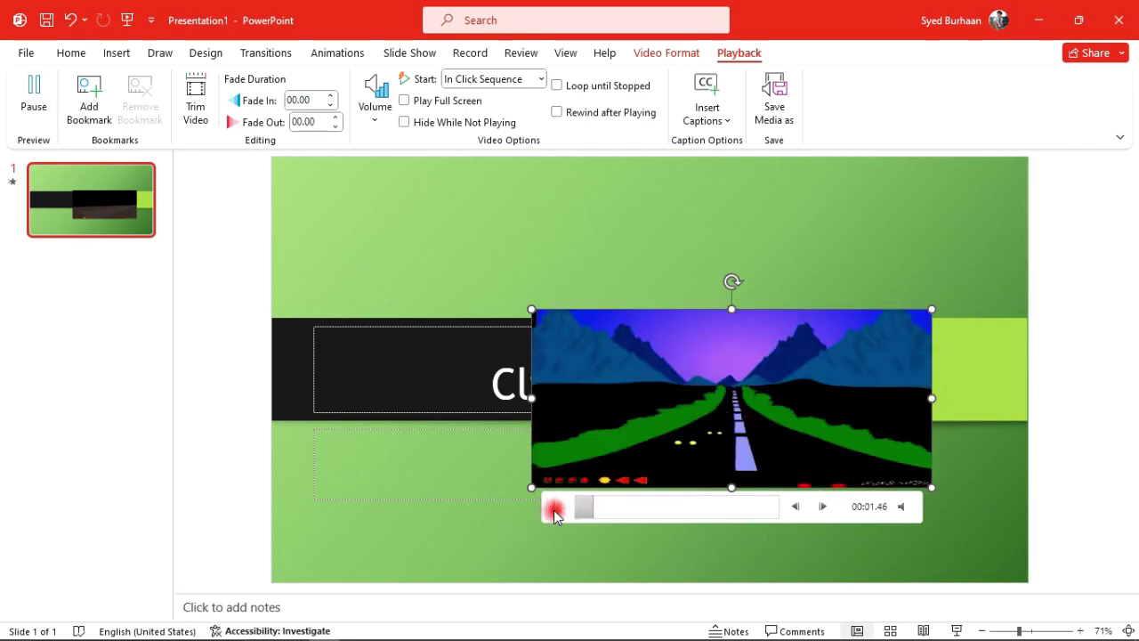
pyautogui.click(555, 509)
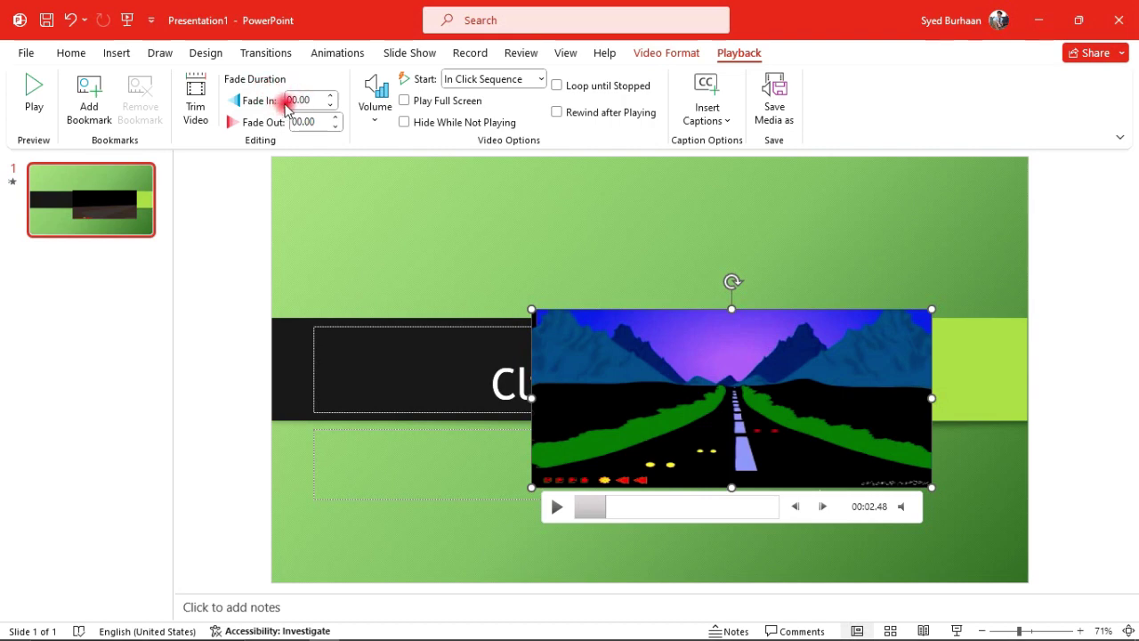
pyautogui.click(332, 95)
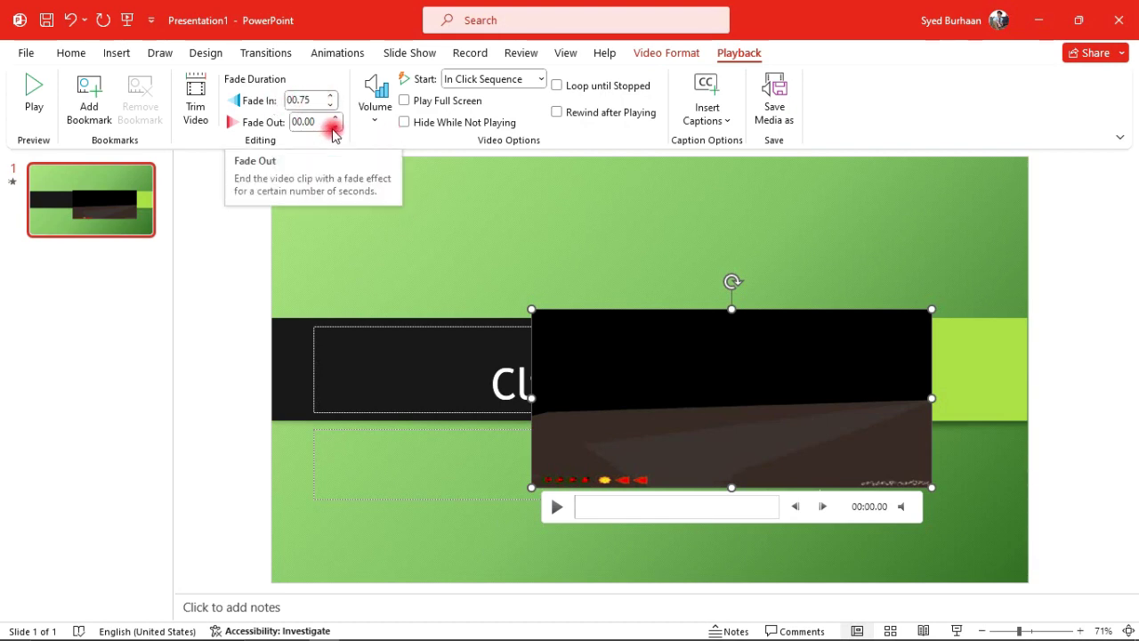
# - Set the video volume to Medium, then change it to Mute
pyautogui.click(371, 125)
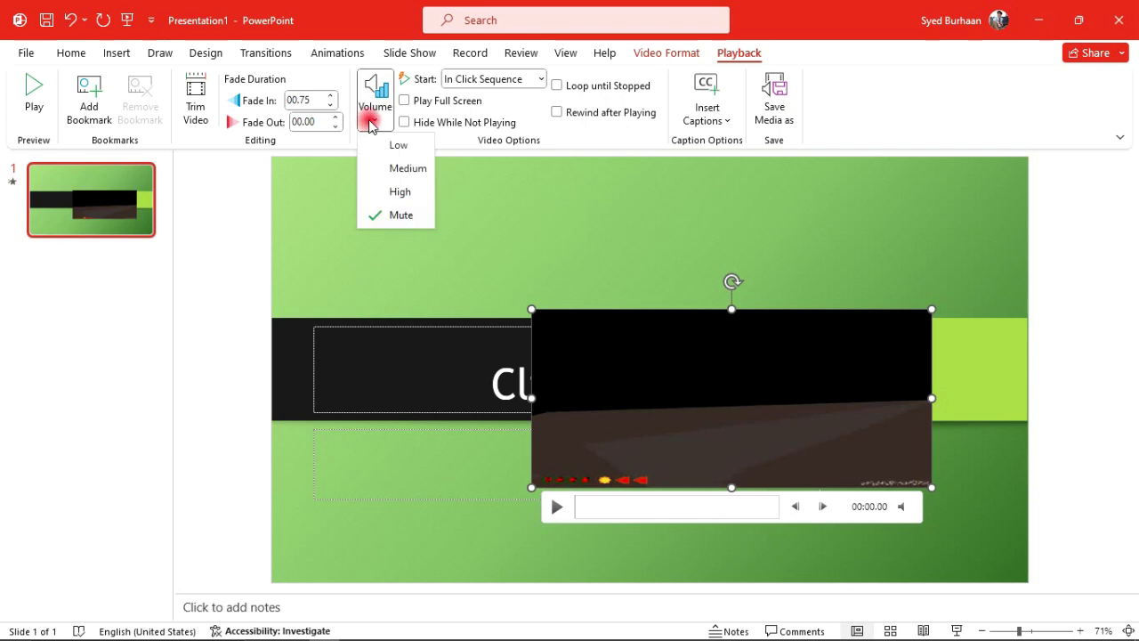
pyautogui.click(405, 168)
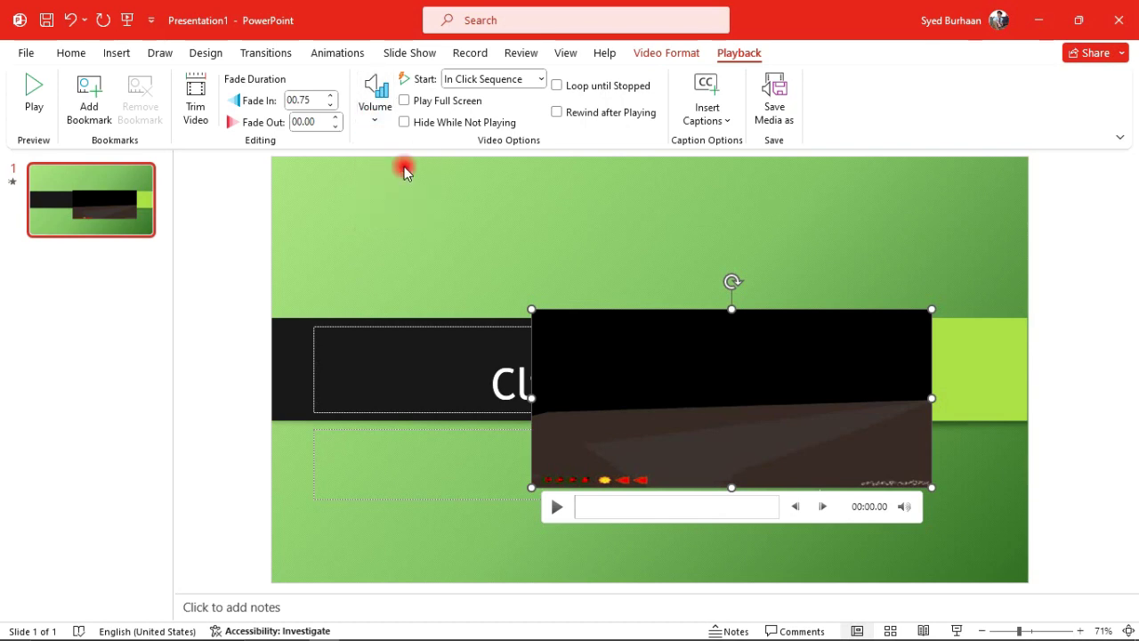
pyautogui.click(375, 116)
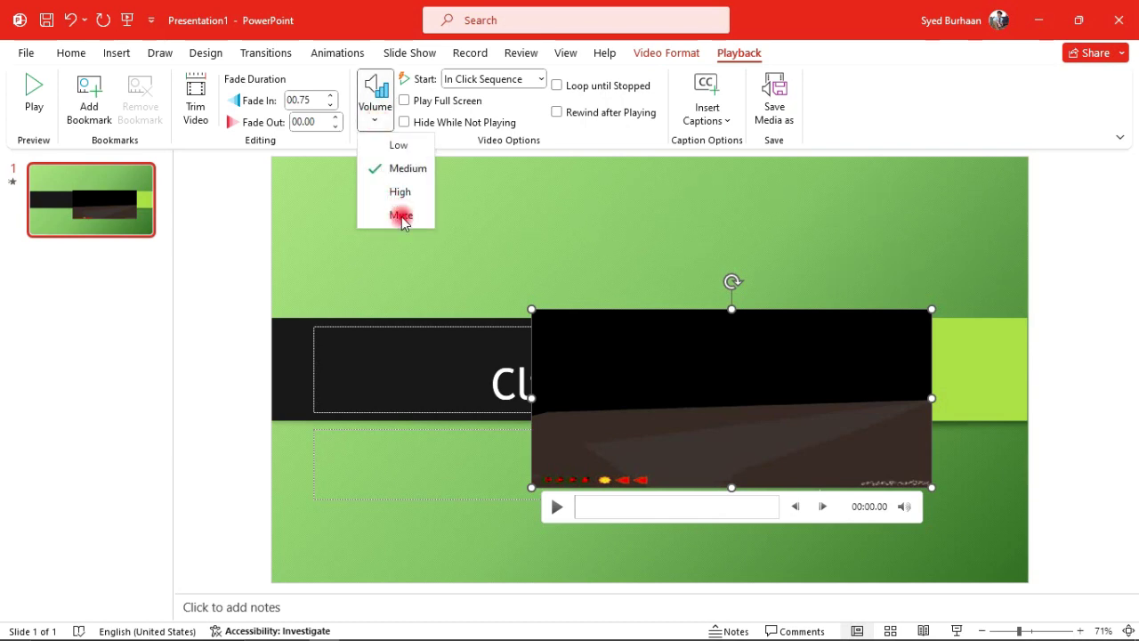
pyautogui.click(401, 212)
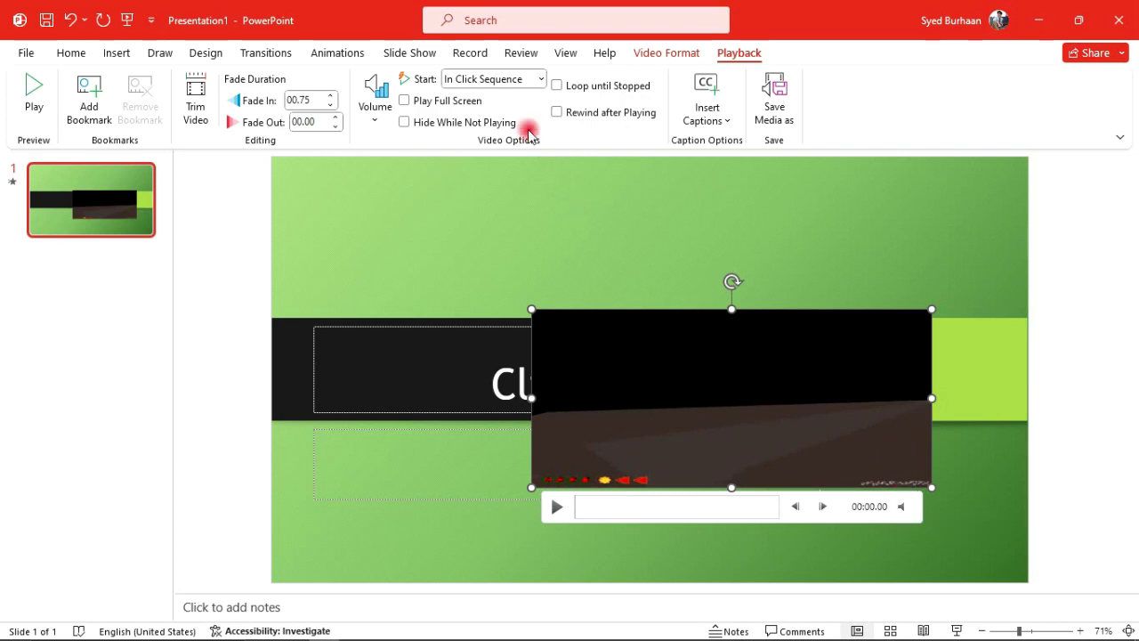
# - Keep Start as In Click Sequence, toggle Play Full Screen, and toggle Hide While Not Playing
pyautogui.click(542, 80)
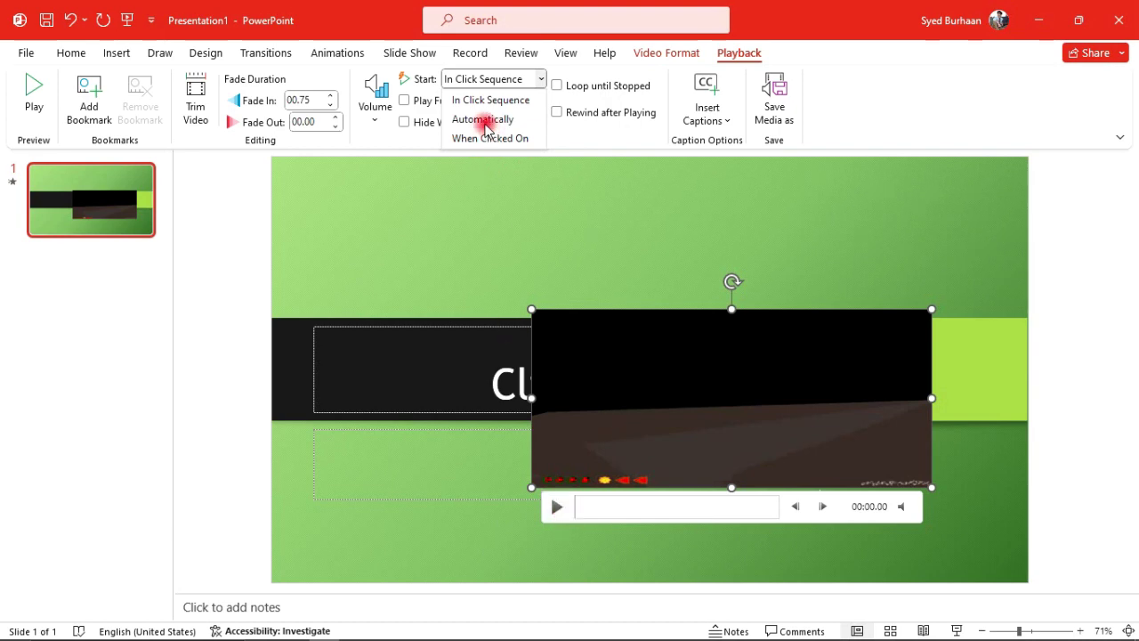
pyautogui.click(493, 193)
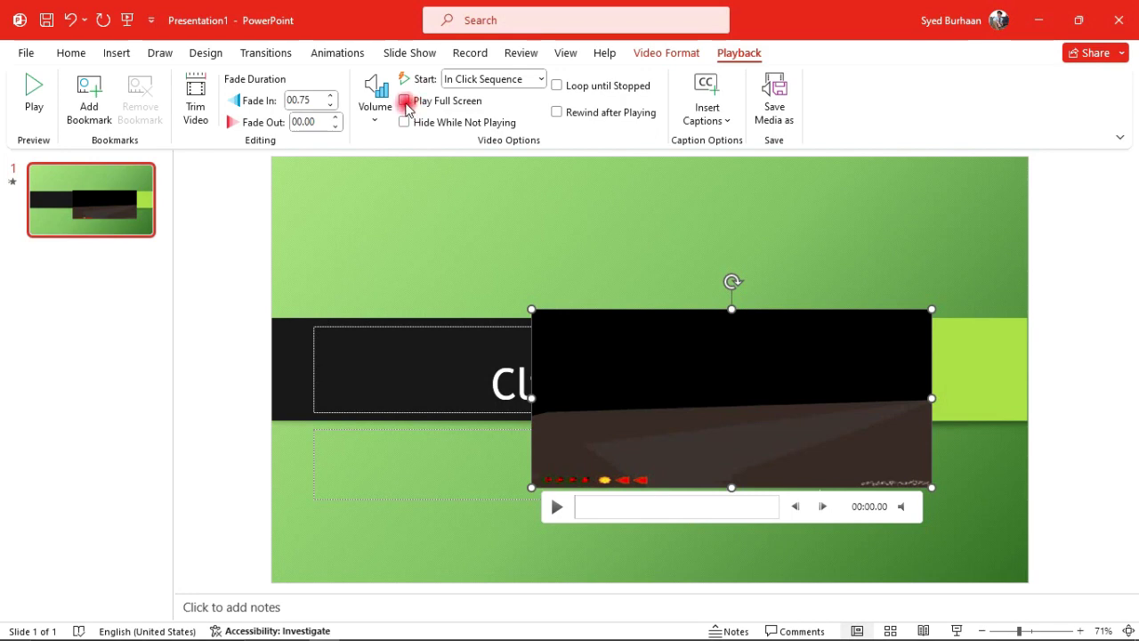
pyautogui.click(405, 102)
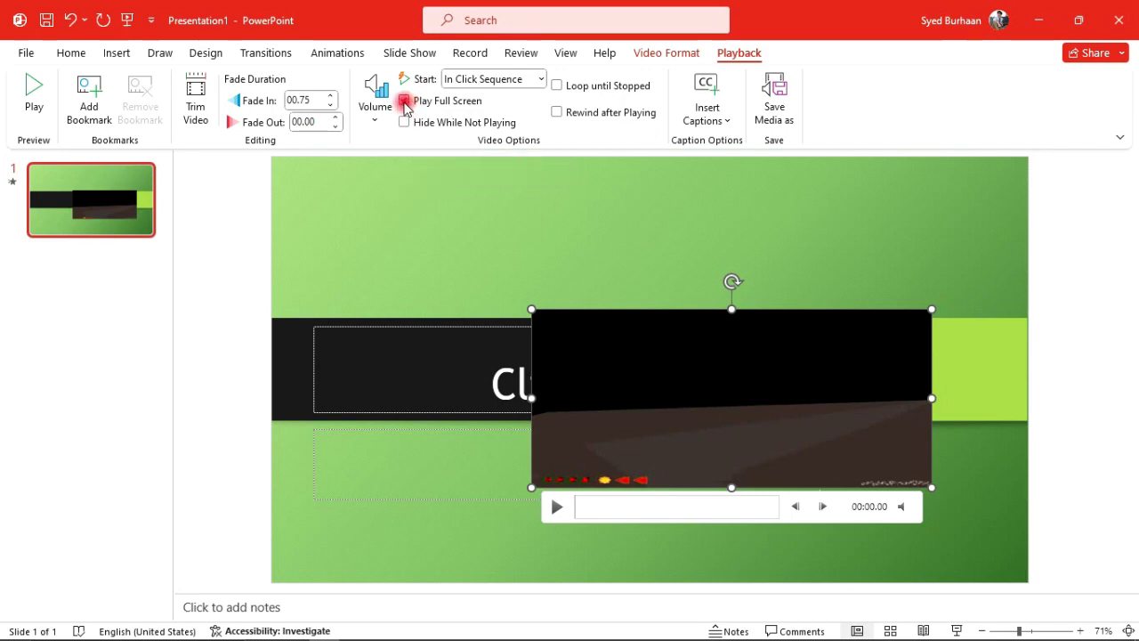
pyautogui.click(405, 122)
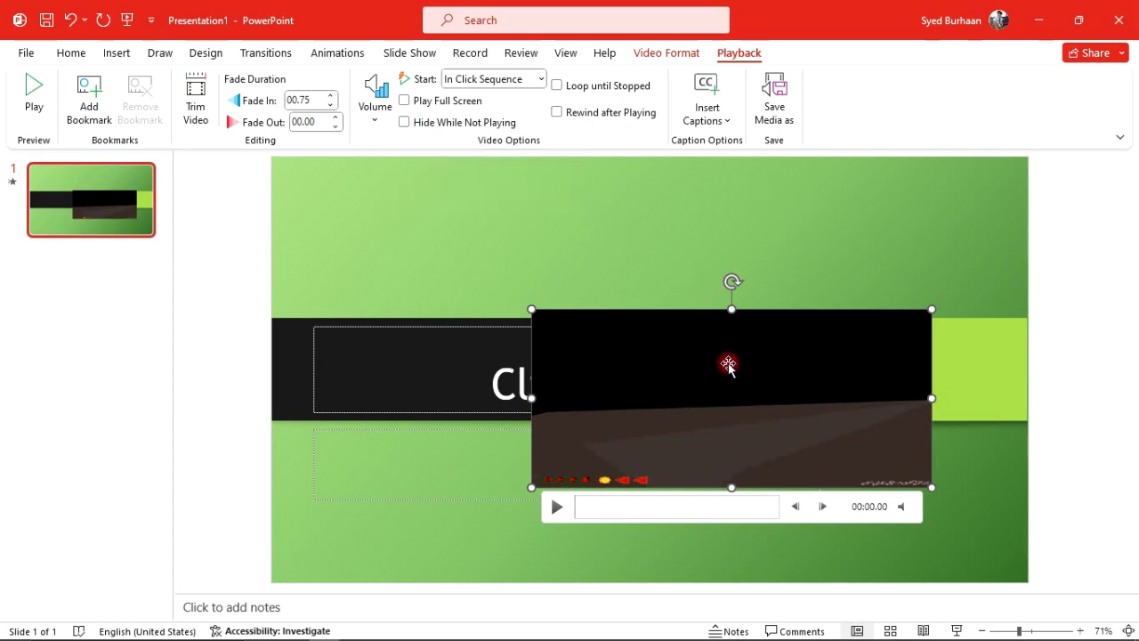
pyautogui.click(403, 123)
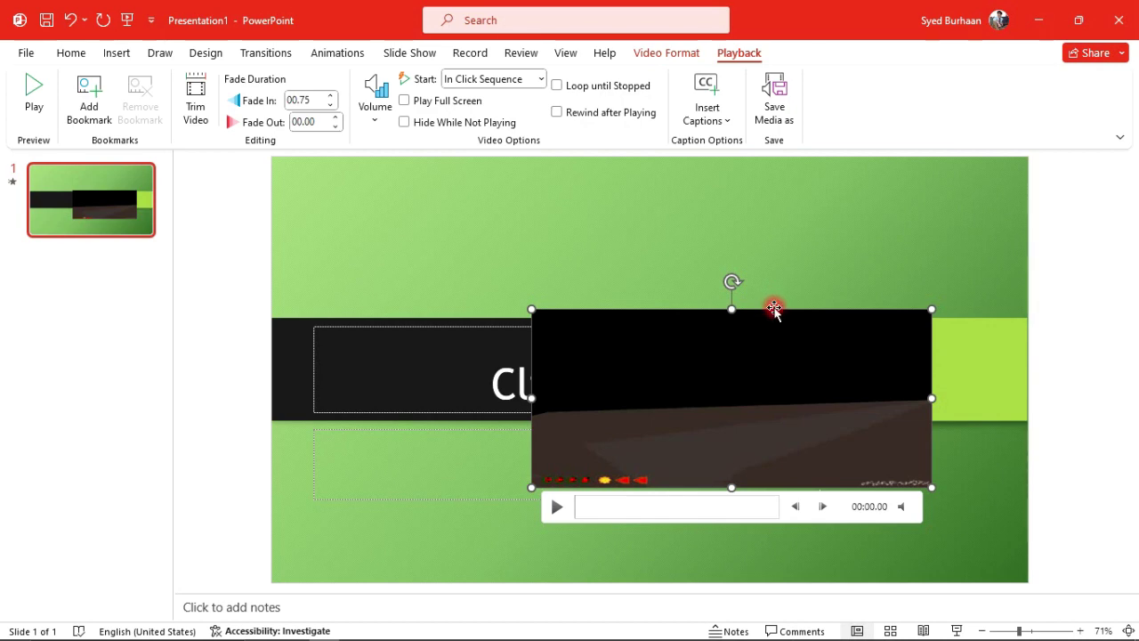
# - Delete the video, then view the Insert tab's Video and Audio menus
pyautogui.press('Delete')
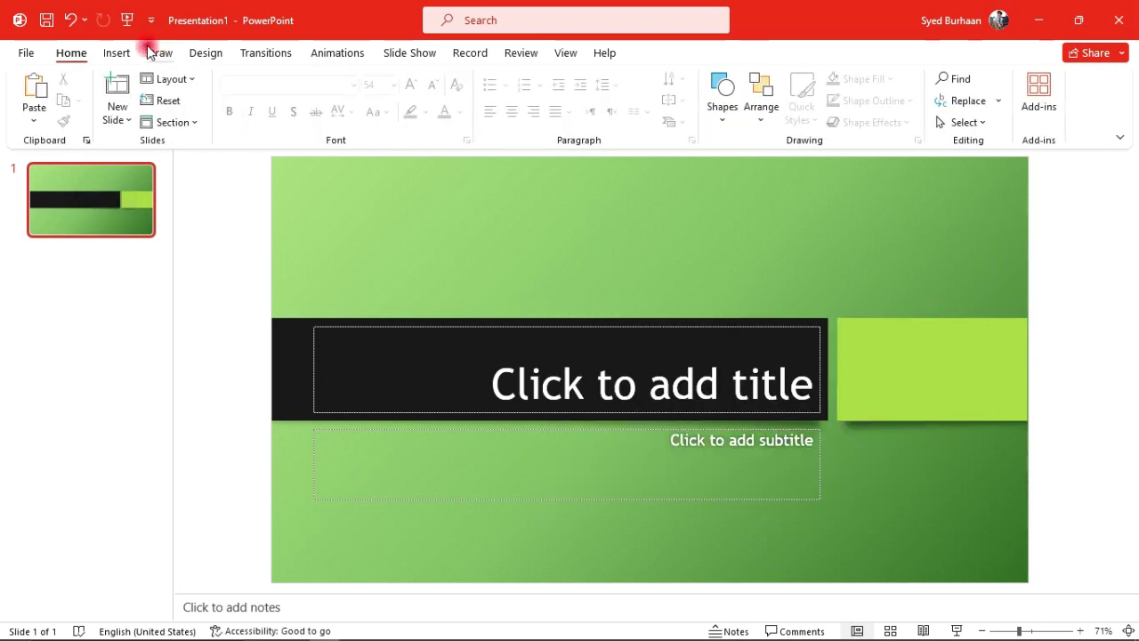
pyautogui.click(120, 54)
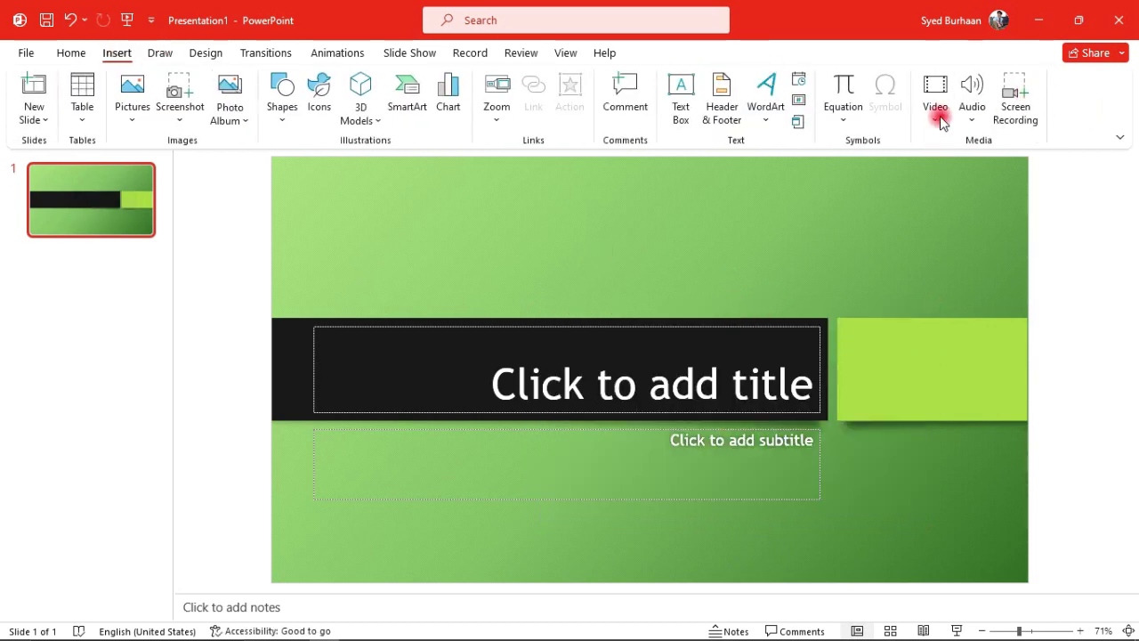
pyautogui.click(936, 114)
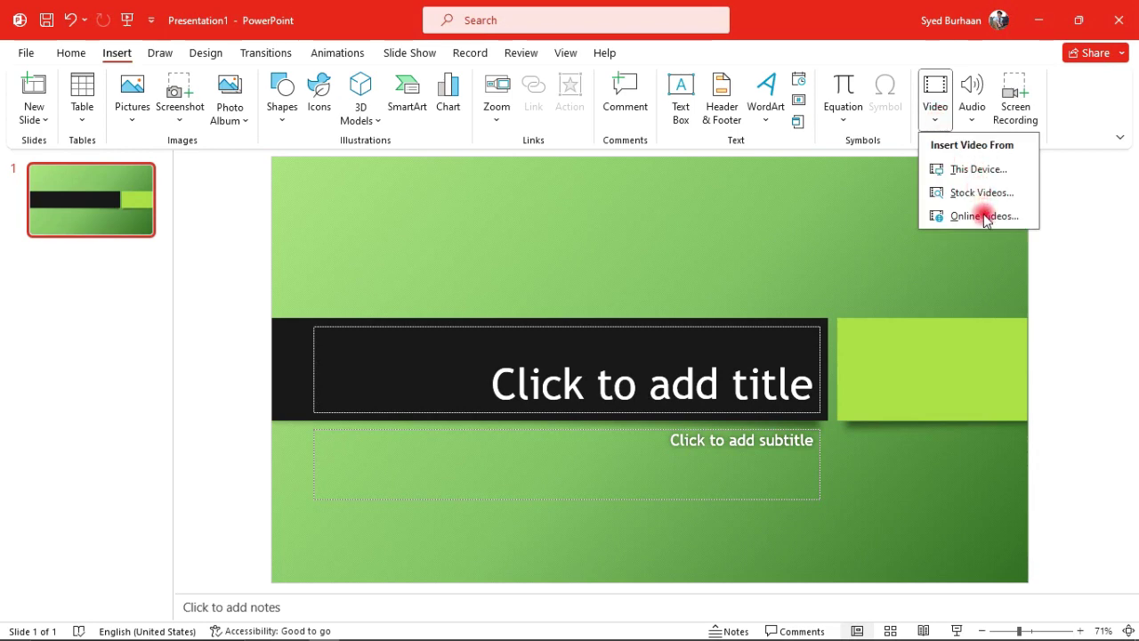
pyautogui.click(970, 108)
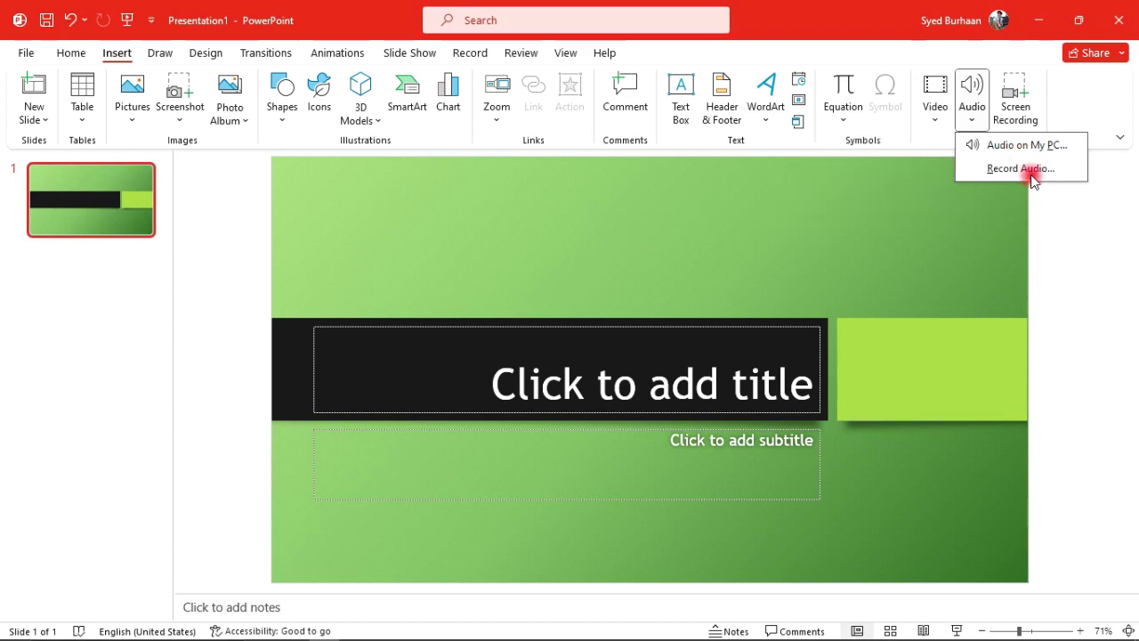
pyautogui.click(1066, 87)
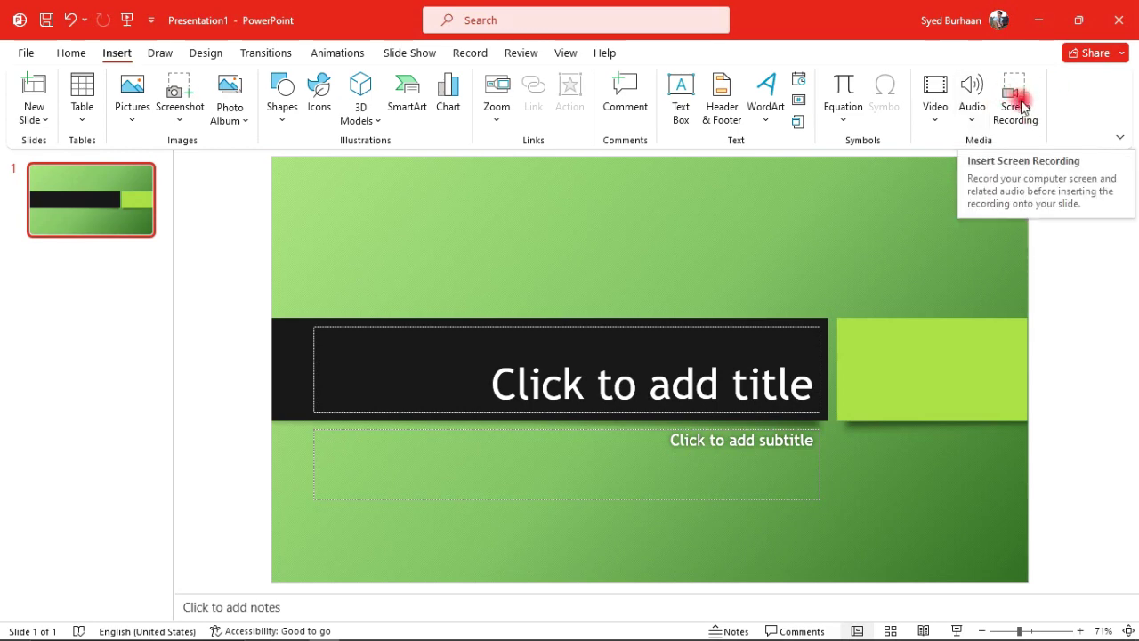
pyautogui.moveTo(864, 614)
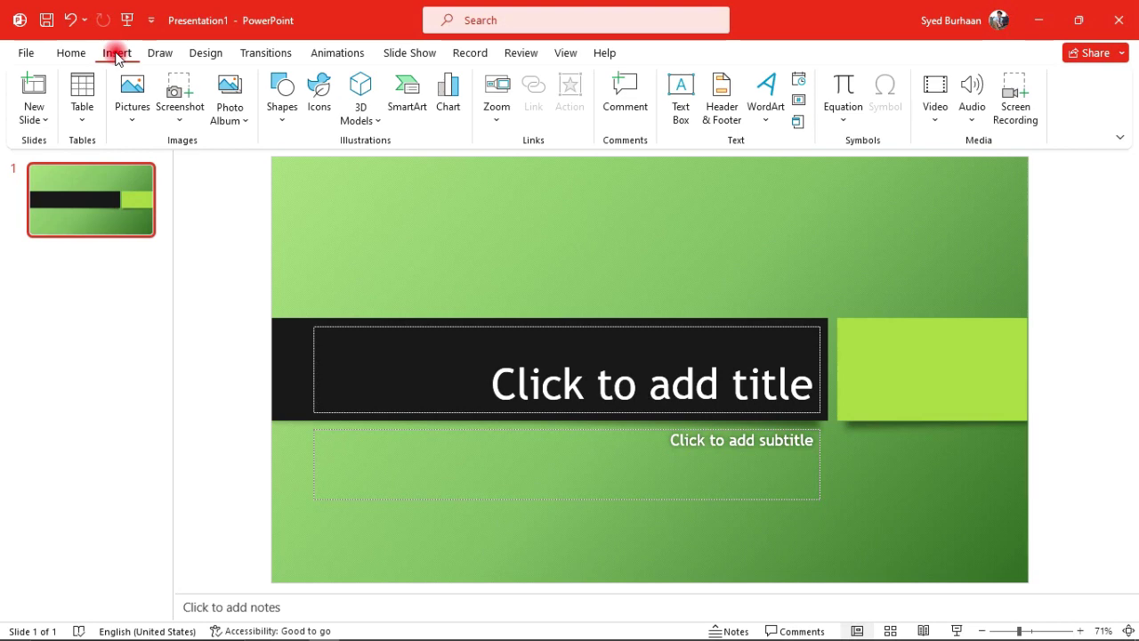
# - Minimise PowerPoint and refresh the Windows desktop twice from its context menu
pyautogui.click(1041, 21)
pyautogui.rightClick(811, 43)
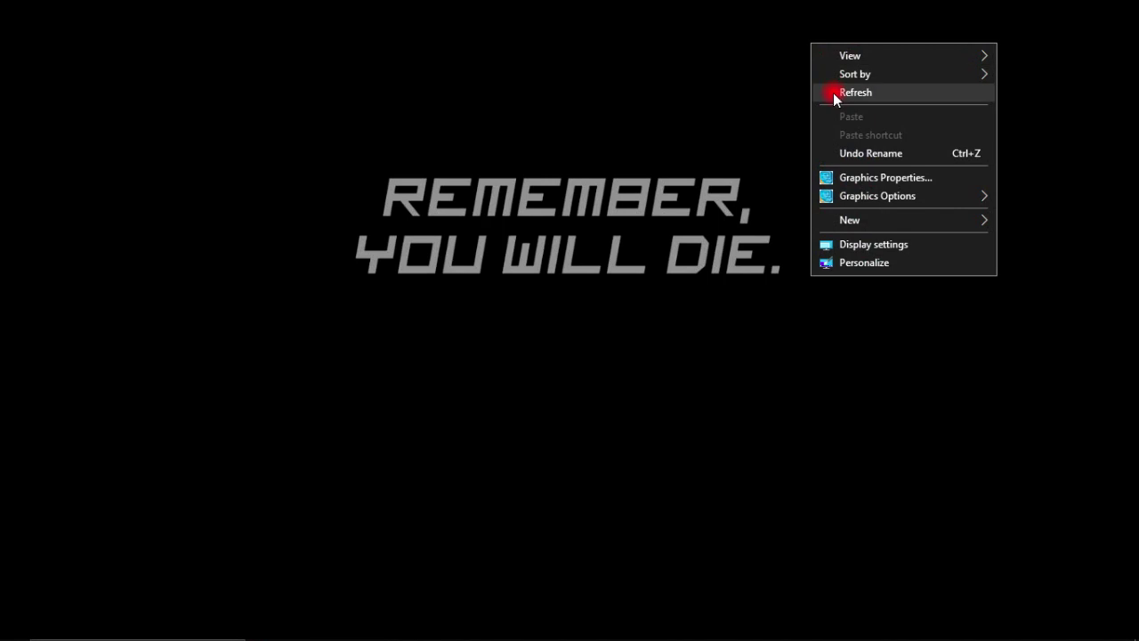
pyautogui.click(833, 92)
pyautogui.rightClick(833, 93)
pyautogui.click(856, 143)
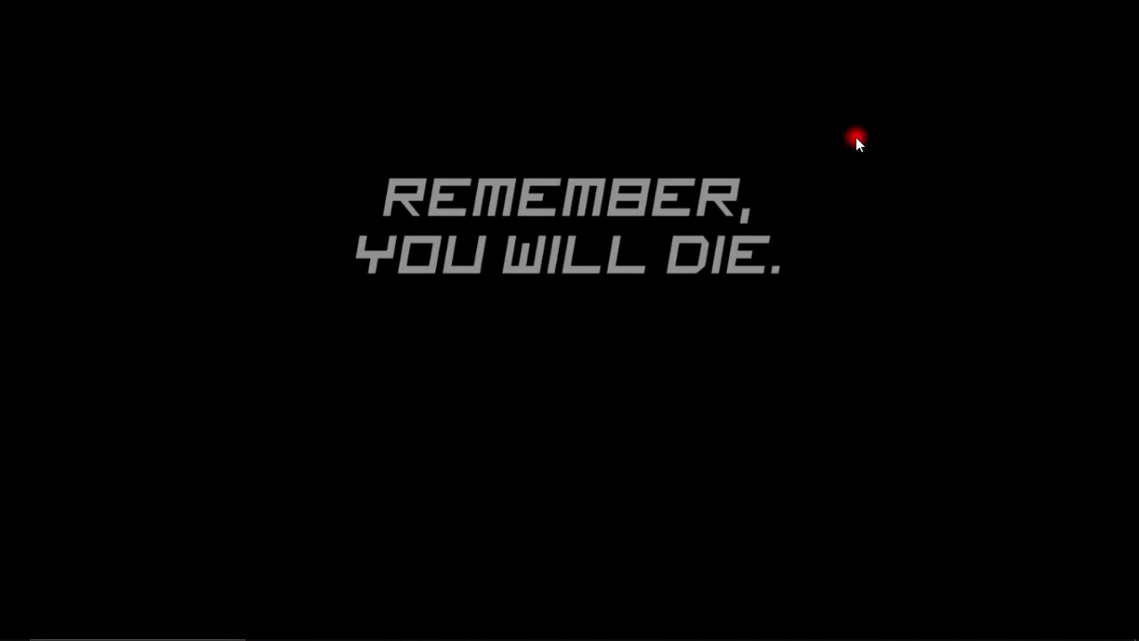